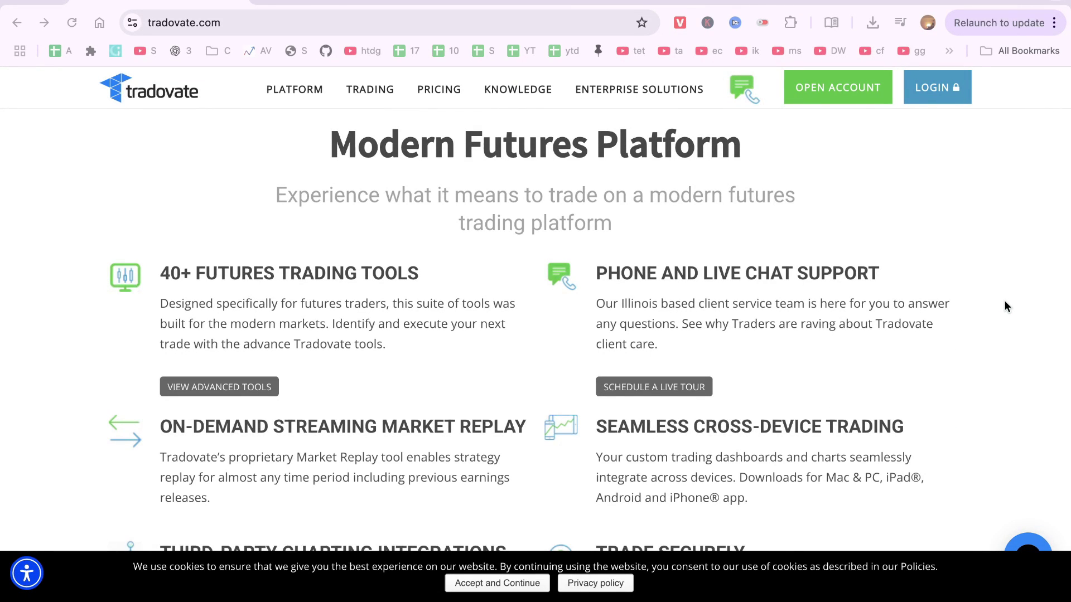
Scroll the current page down and back up.
scroll(684, 342, "up", 3)
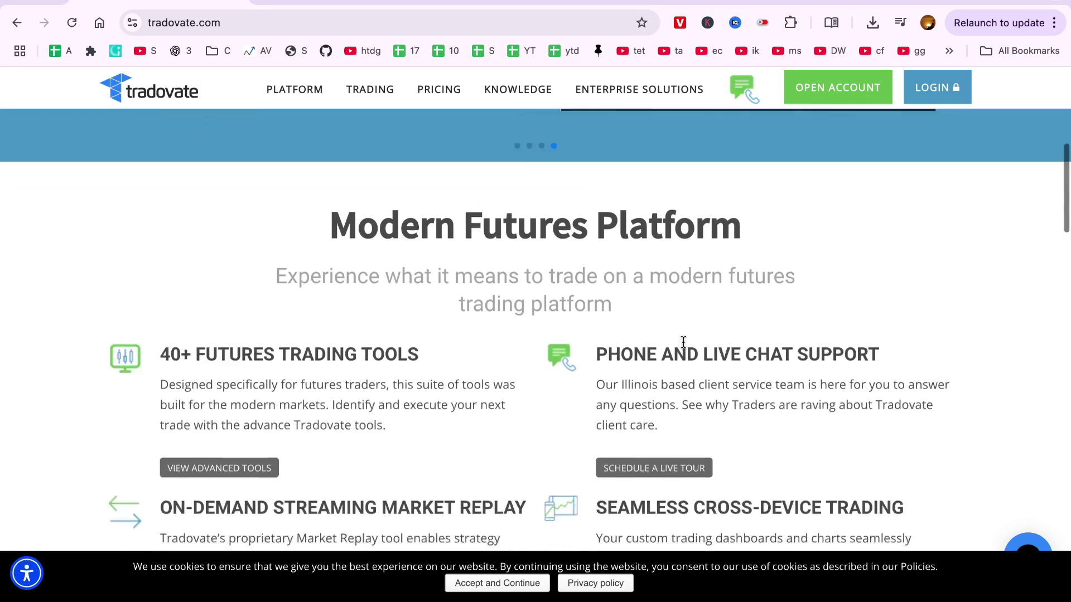
scroll(684, 342, "down", 3)
scroll(683, 343, "down", 2)
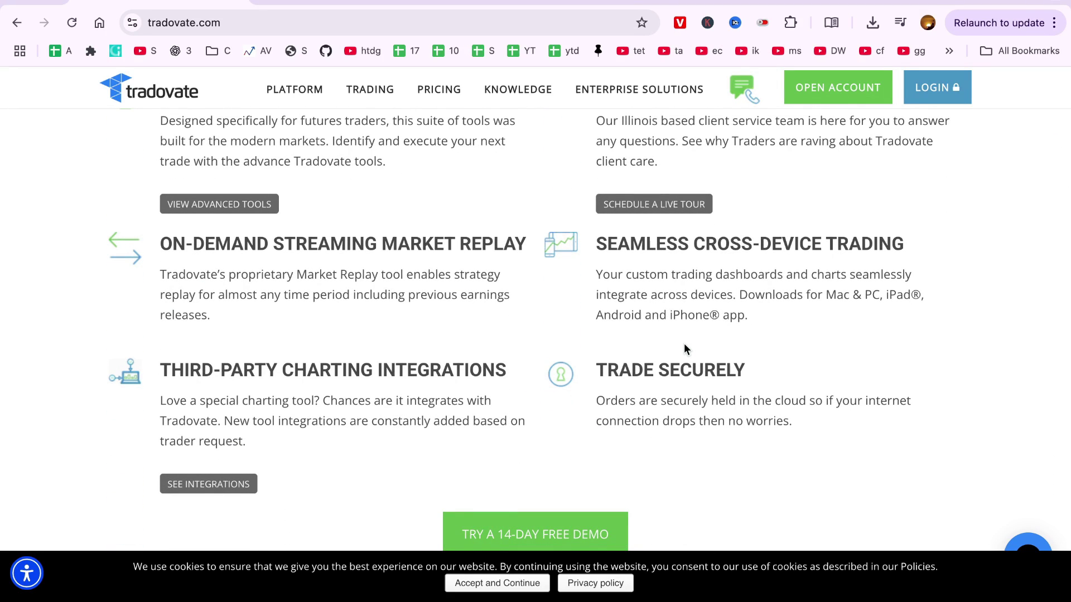
scroll(684, 343, "down", 2)
scroll(683, 343, "down", 4)
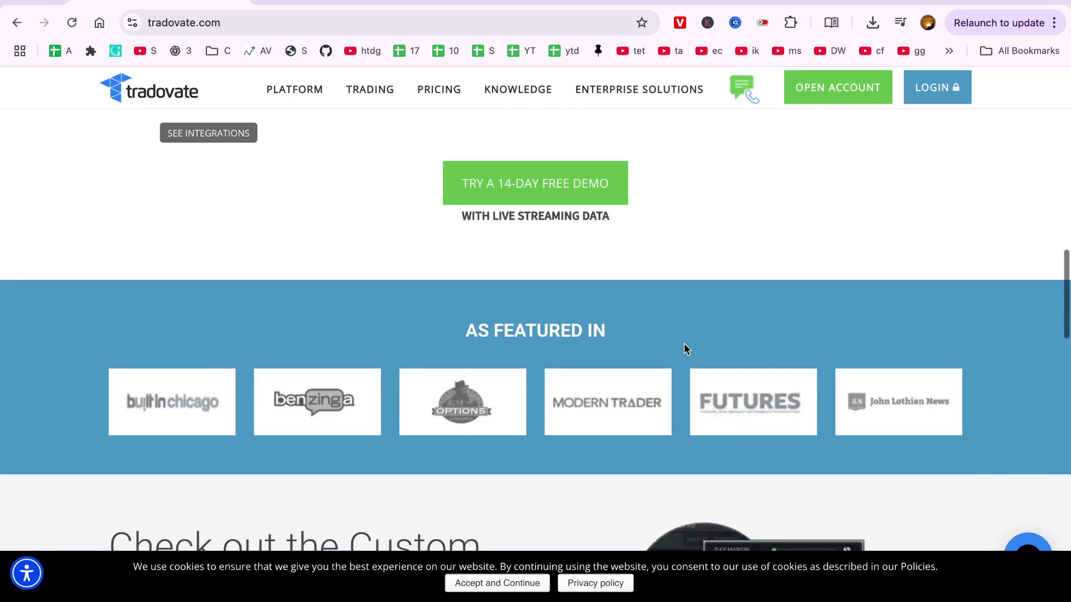
scroll(683, 343, "down", 5)
scroll(684, 343, "down", 5)
scroll(492, 318, "up", 5)
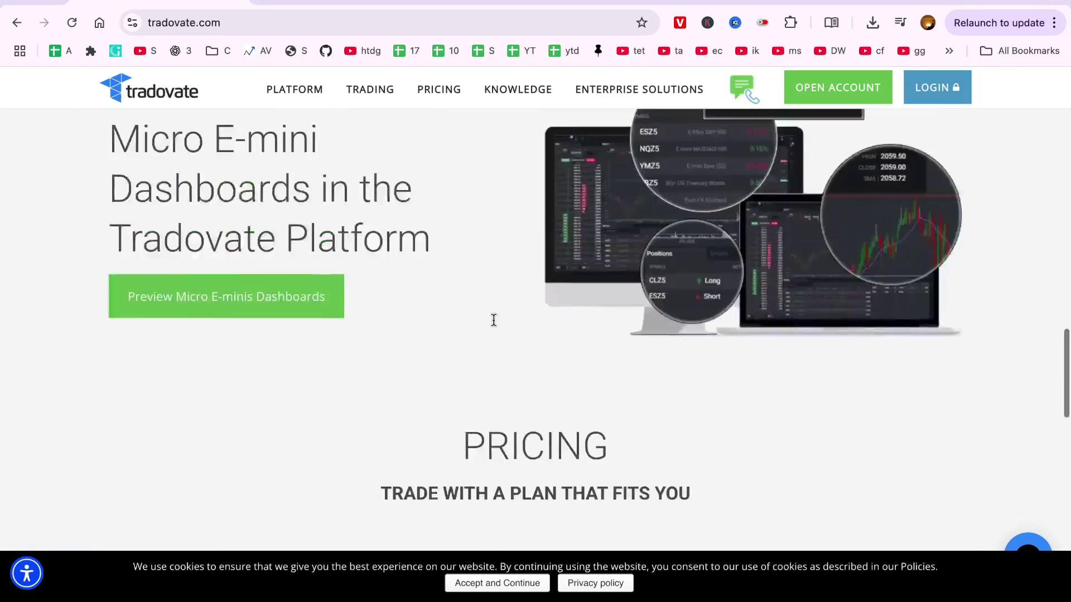
scroll(494, 320, "up", 8)
scroll(494, 326, "up", 3)
scroll(494, 327, "up", 3)
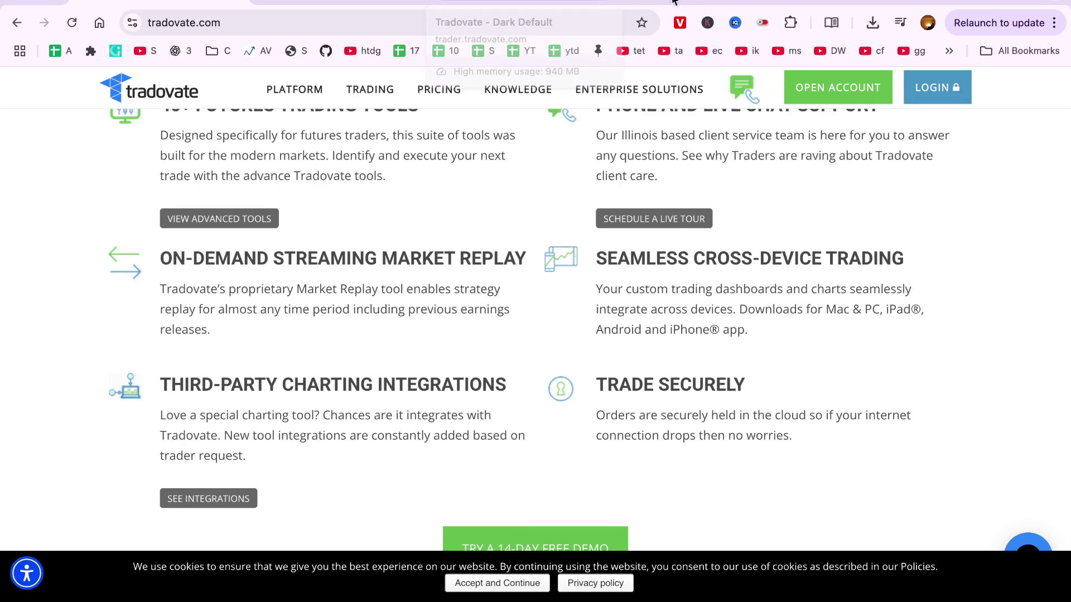
mouse_move(517, 88)
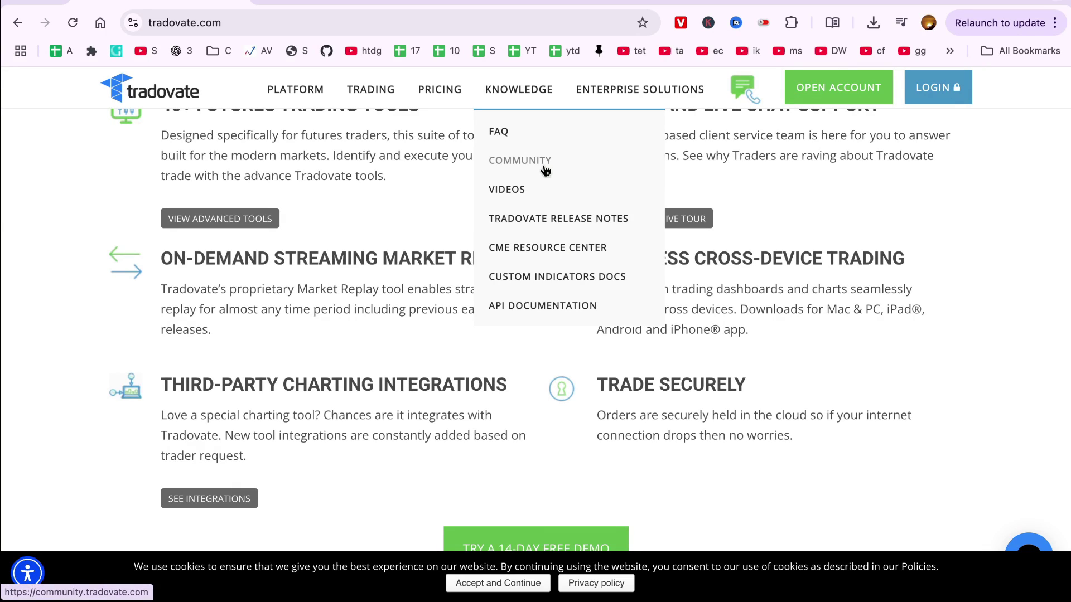
Switch to the trader.tradovate.com login tab, check its URL, and scroll the Welcome back form.
left_click(337, 5)
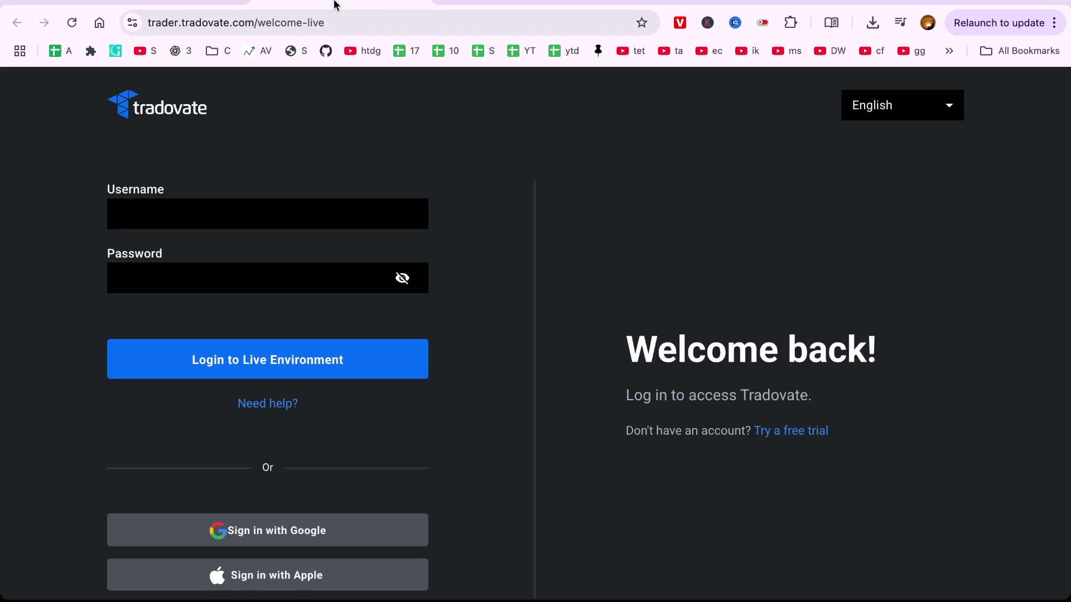
double_click(209, 27)
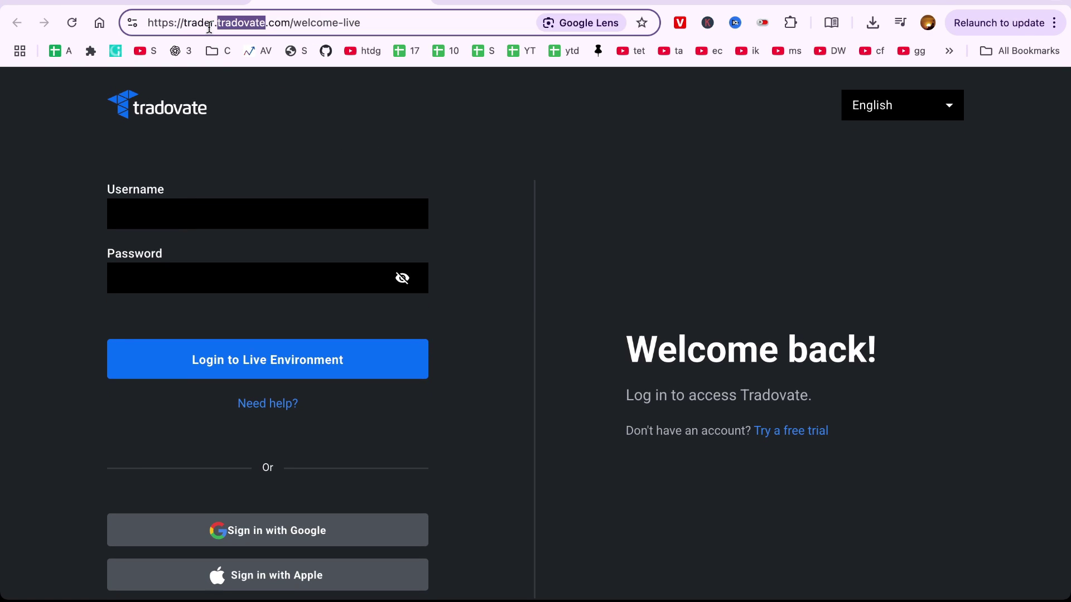
left_click(446, 156)
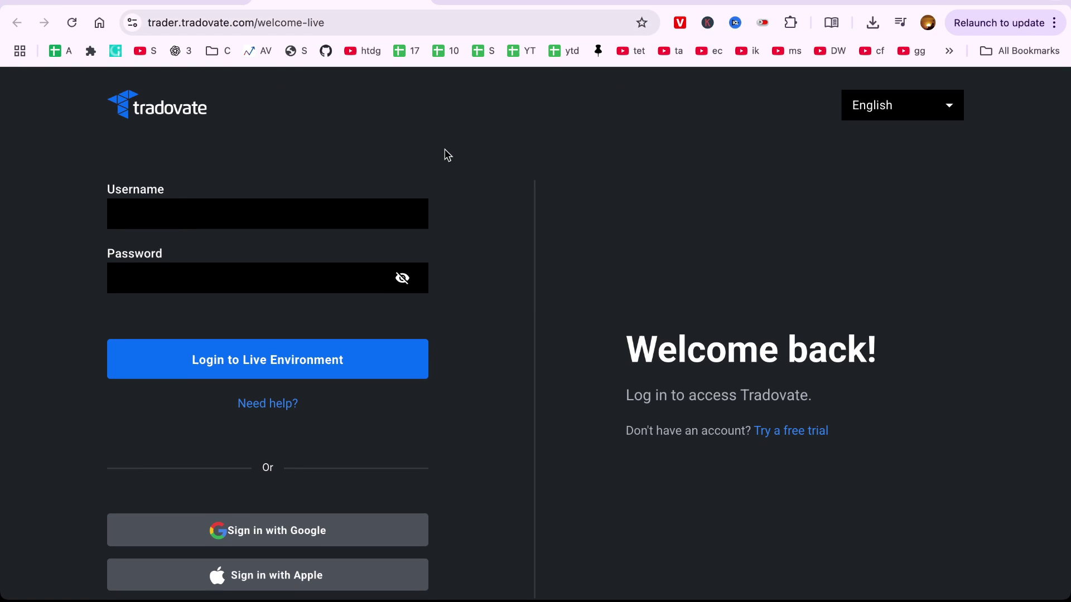
scroll(268, 258, "down", 1)
scroll(232, 344, "down", 3)
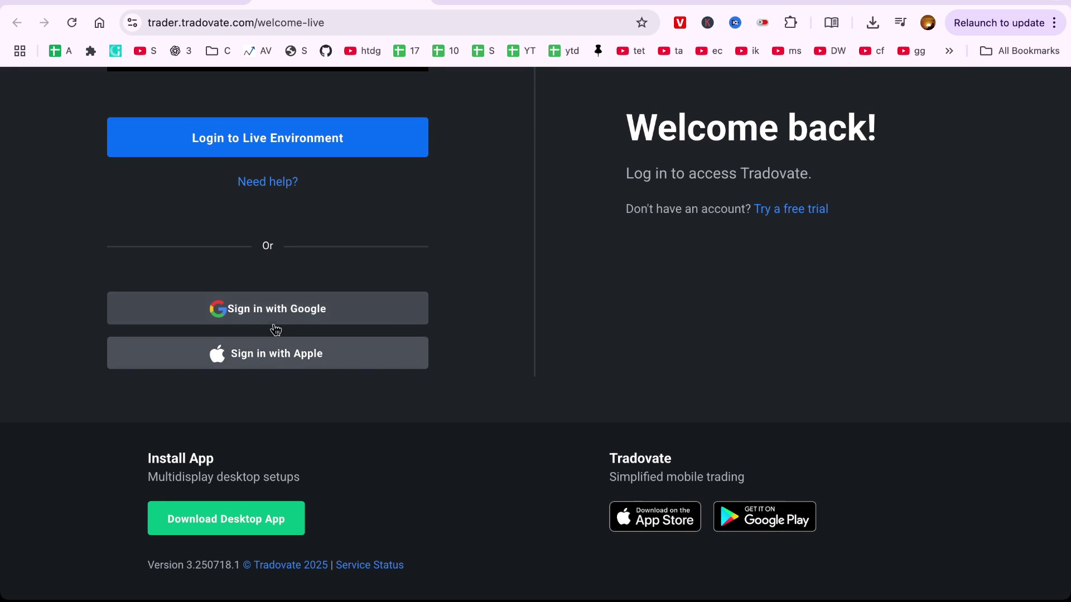
scroll(306, 255, "up", 4)
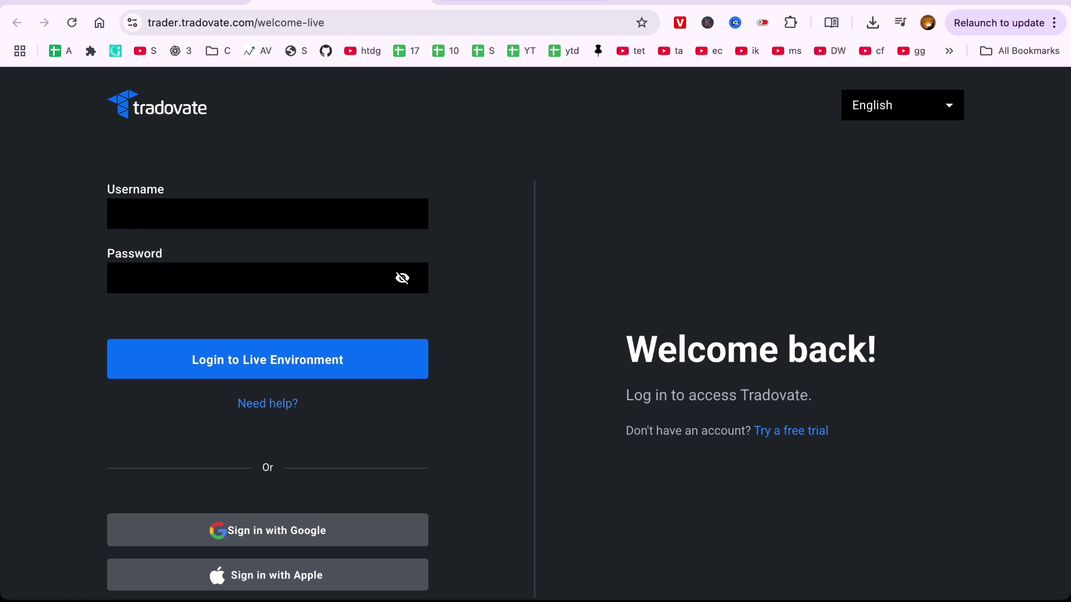
On the trading dashboard, change the ESU5 chart from 15m to Day candles and pan to recent bars.
left_click(518, 2)
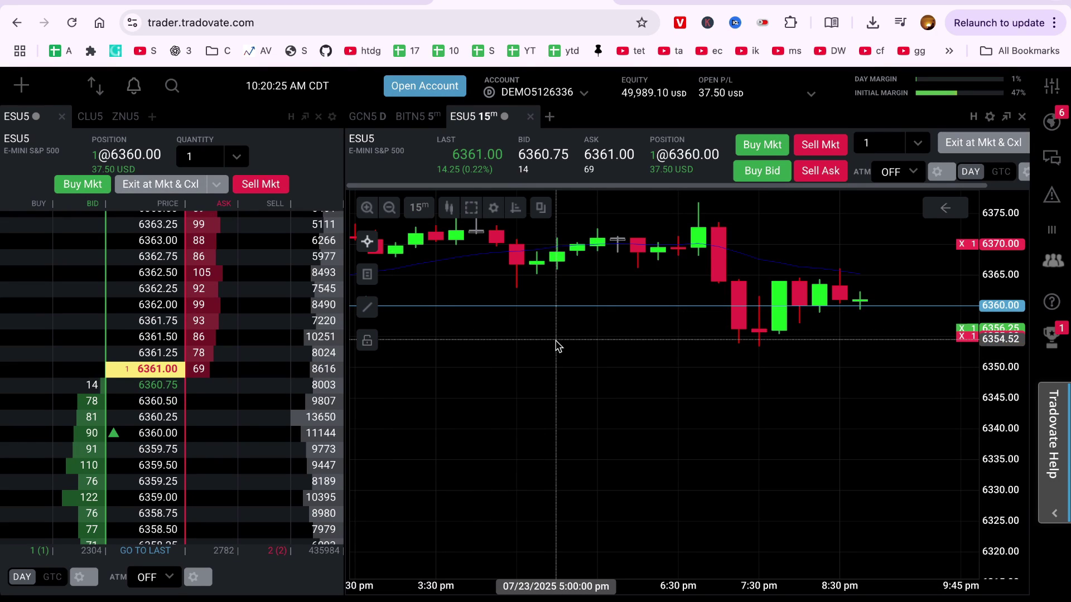
scroll(555, 345, "down", 5)
left_click(419, 207)
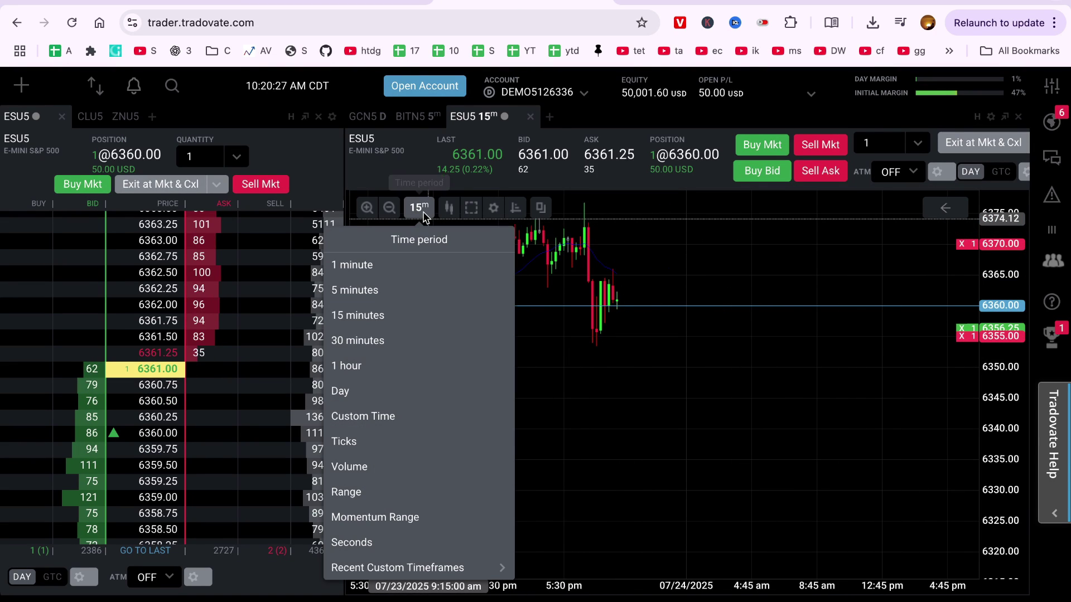
left_click(391, 390)
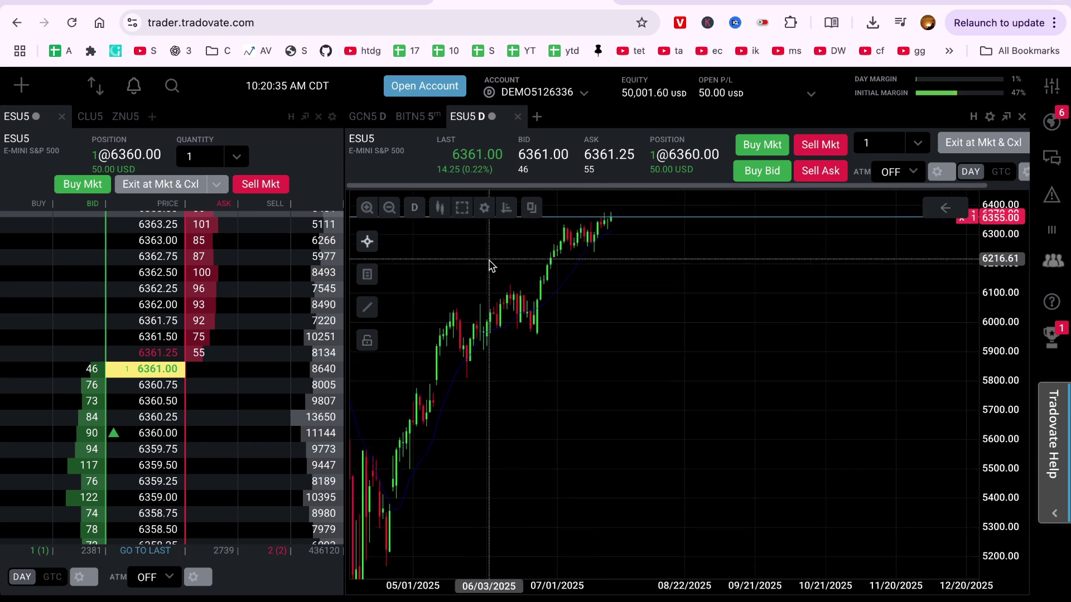
scroll(656, 291, "up", 5)
scroll(642, 318, "up", 3)
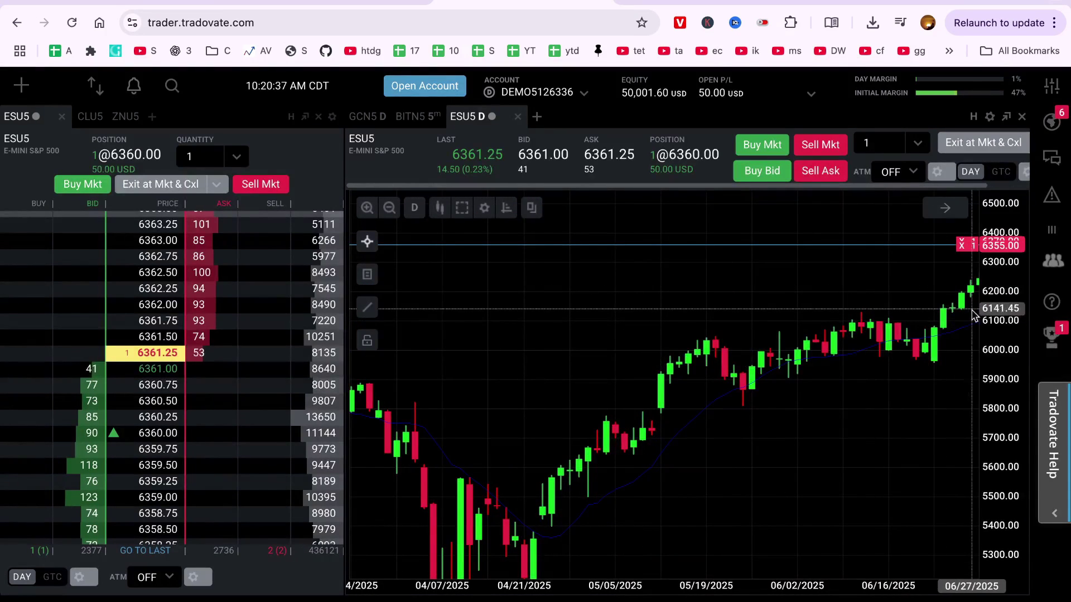
scroll(817, 306, "down", 5)
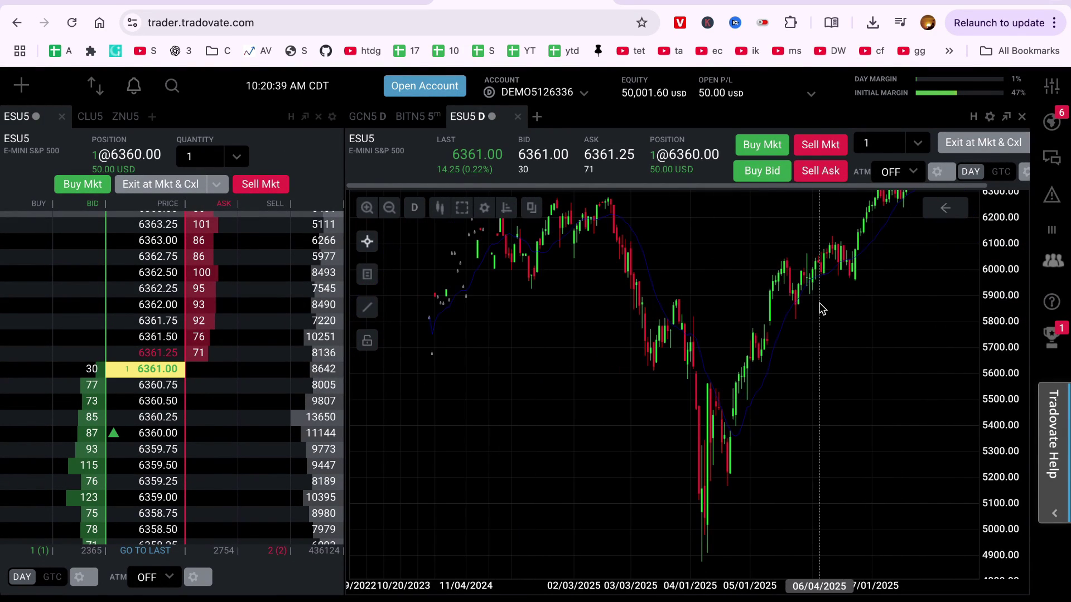
scroll(785, 327, "up", 5)
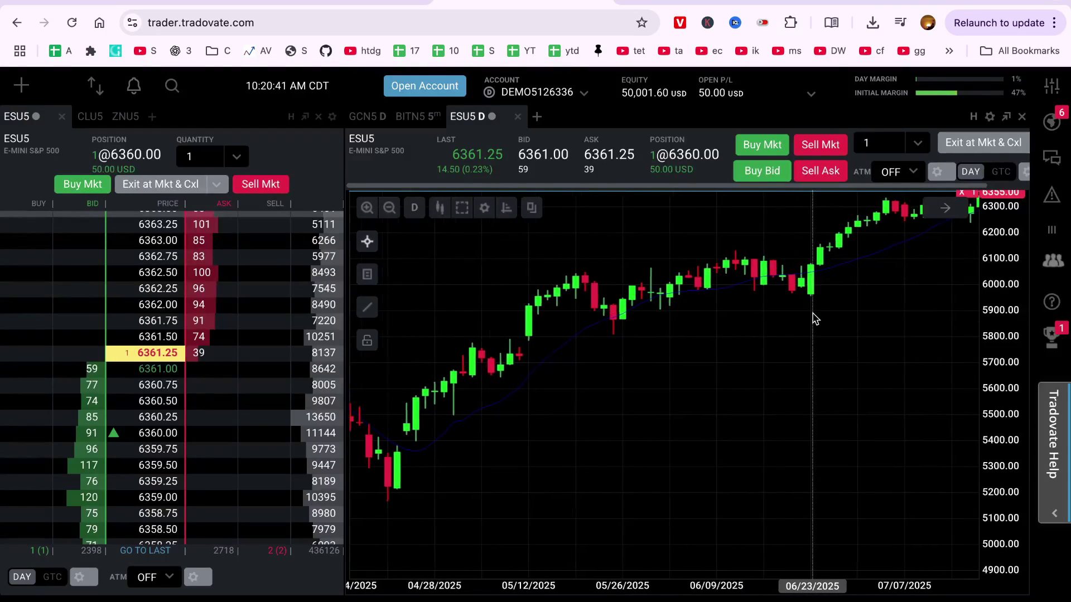
left_click_drag(813, 315, 689, 322)
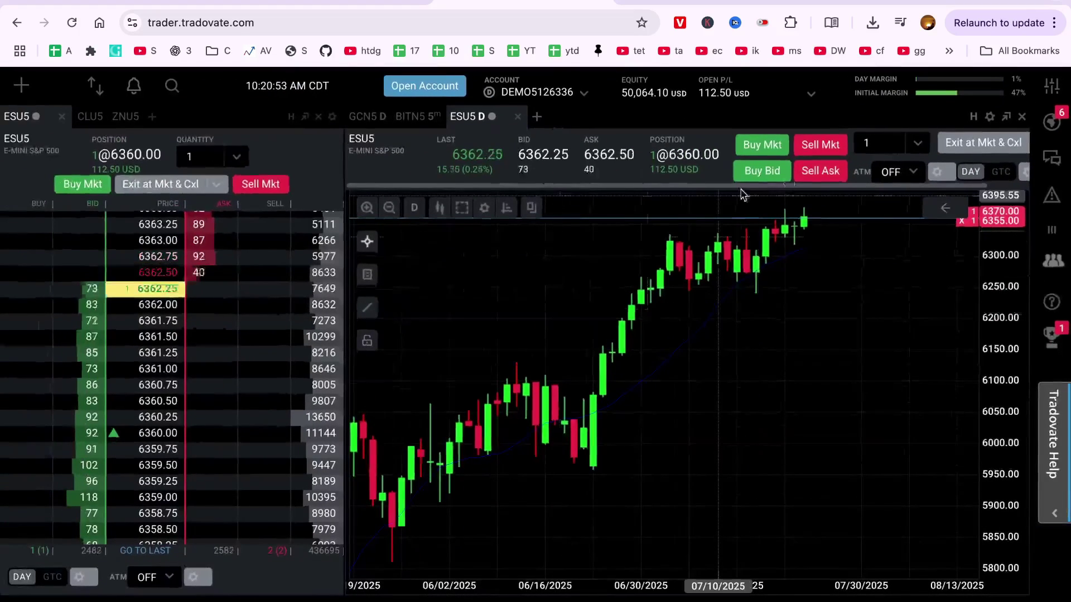
Buy one ESU5 contract at market, then sell one back at market.
left_click(762, 145)
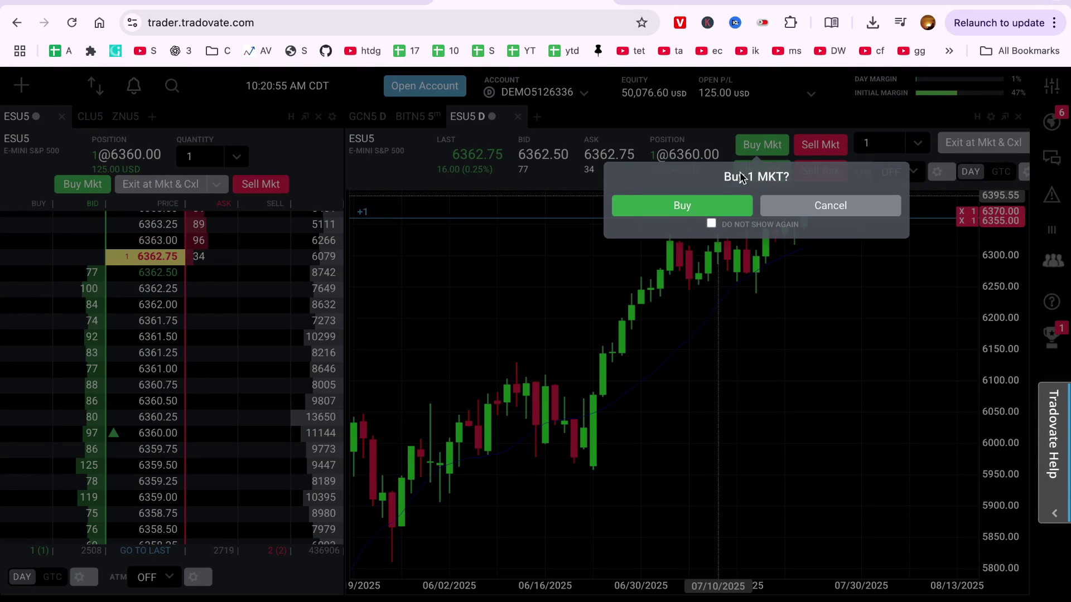
left_click(709, 210)
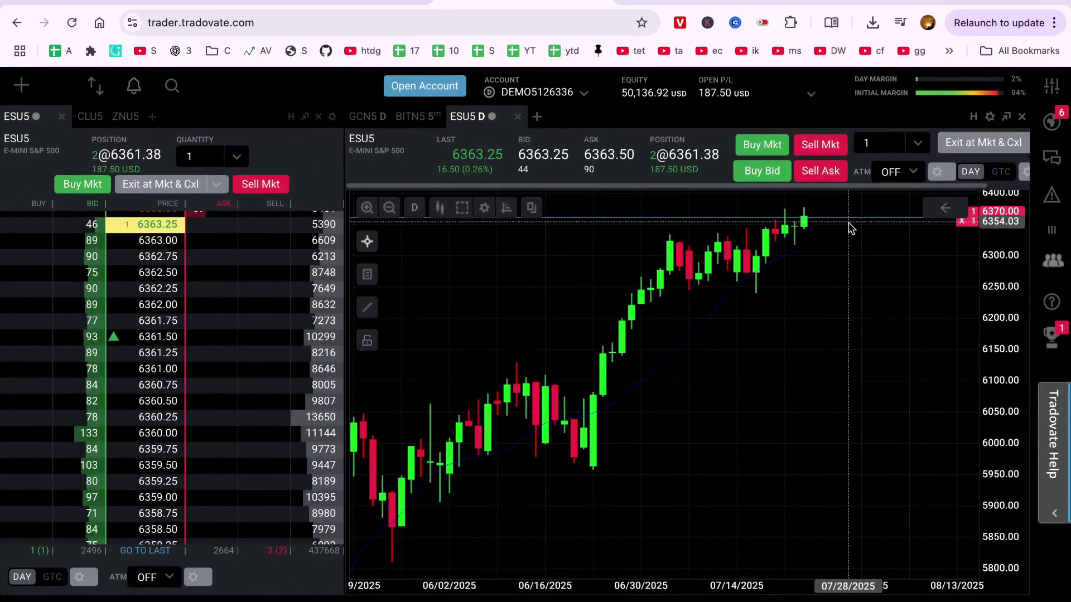
left_click(819, 144)
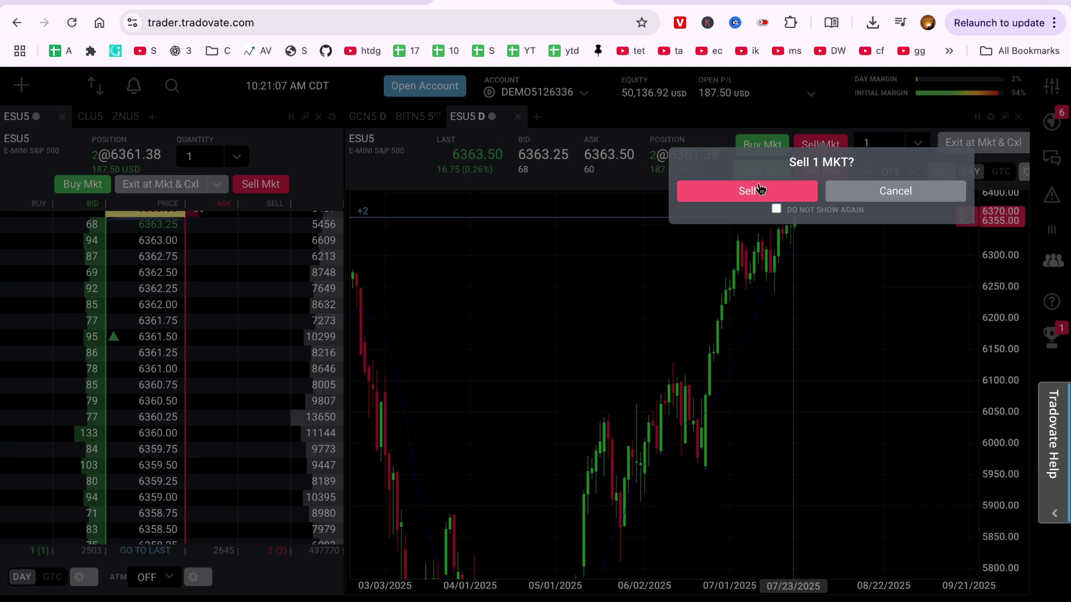
left_click(762, 196)
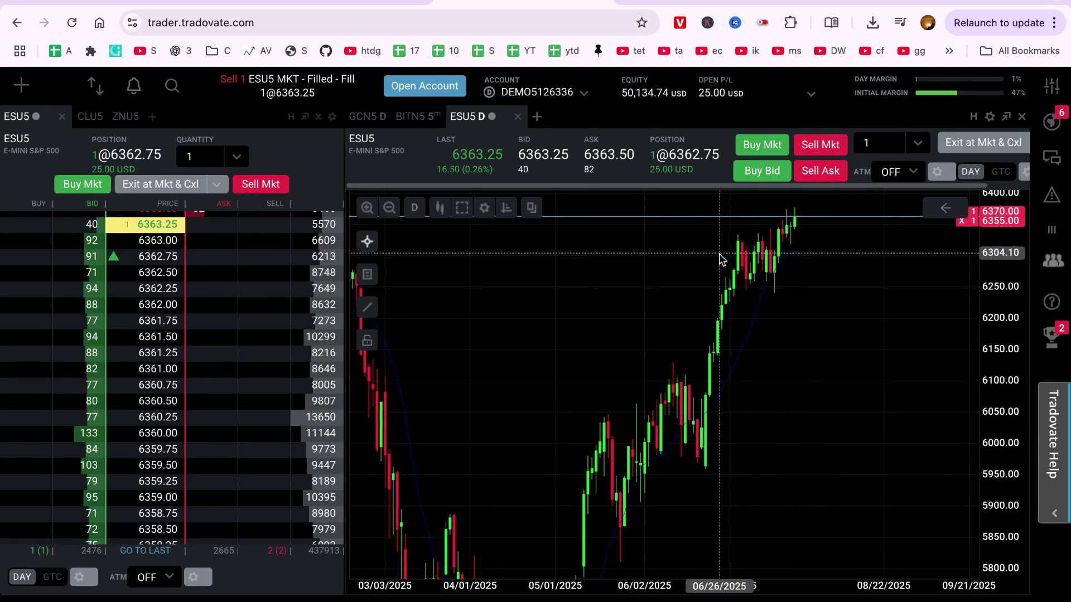
Place a one-contract Buy 1 LIMIT order at 6337.75 from the chart.
scroll(259, 308, "up", 2)
scroll(168, 312, "up", 2)
scroll(167, 312, "up", 3)
scroll(162, 334, "down", 3)
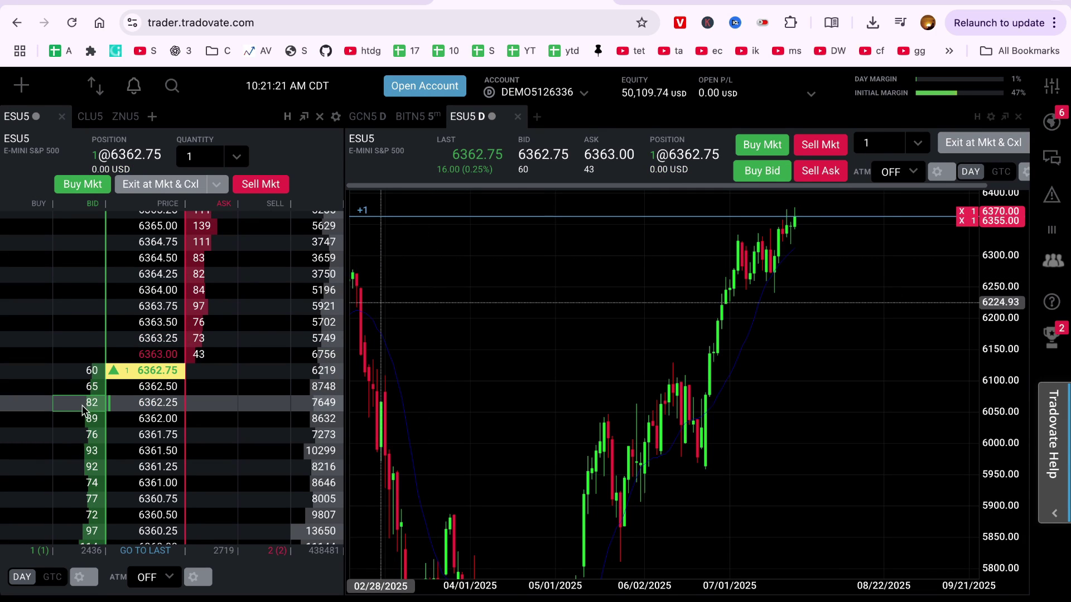
mouse_move(770, 293)
left_click(803, 233)
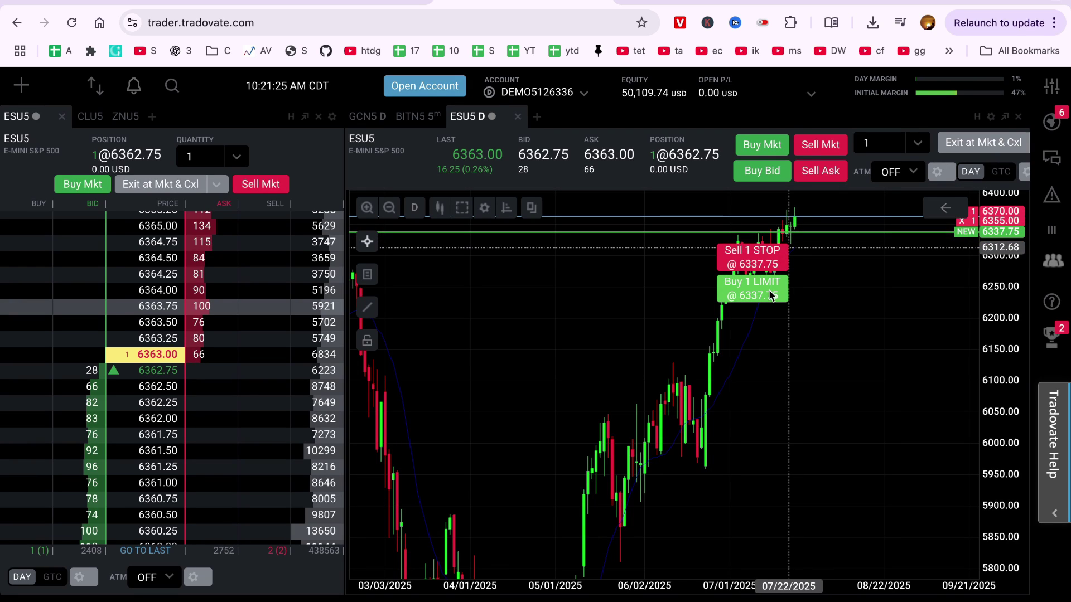
left_click(770, 296)
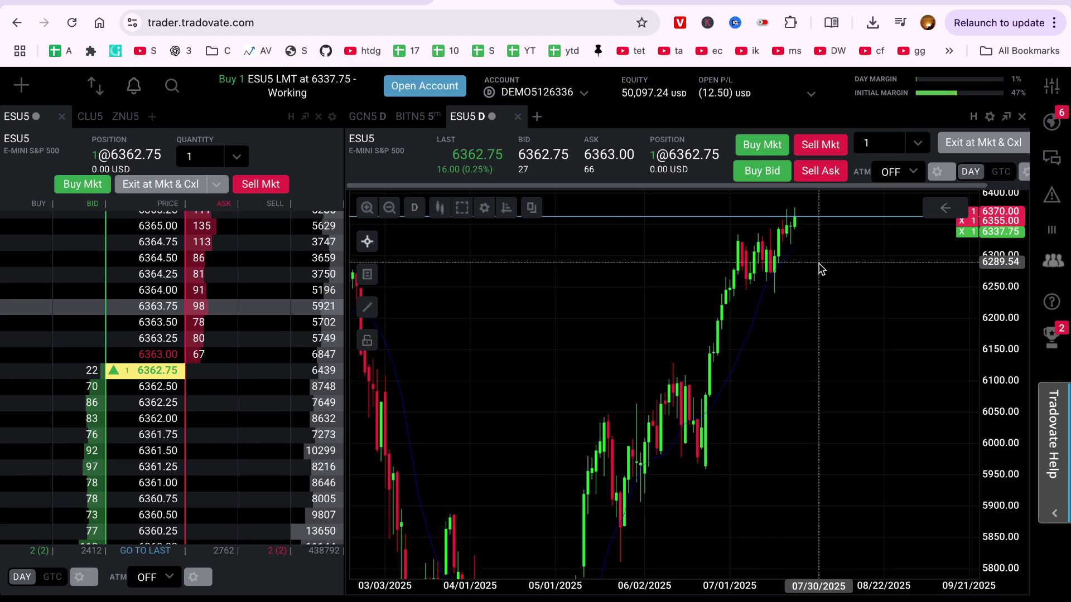
scroll(820, 268, "up", 5)
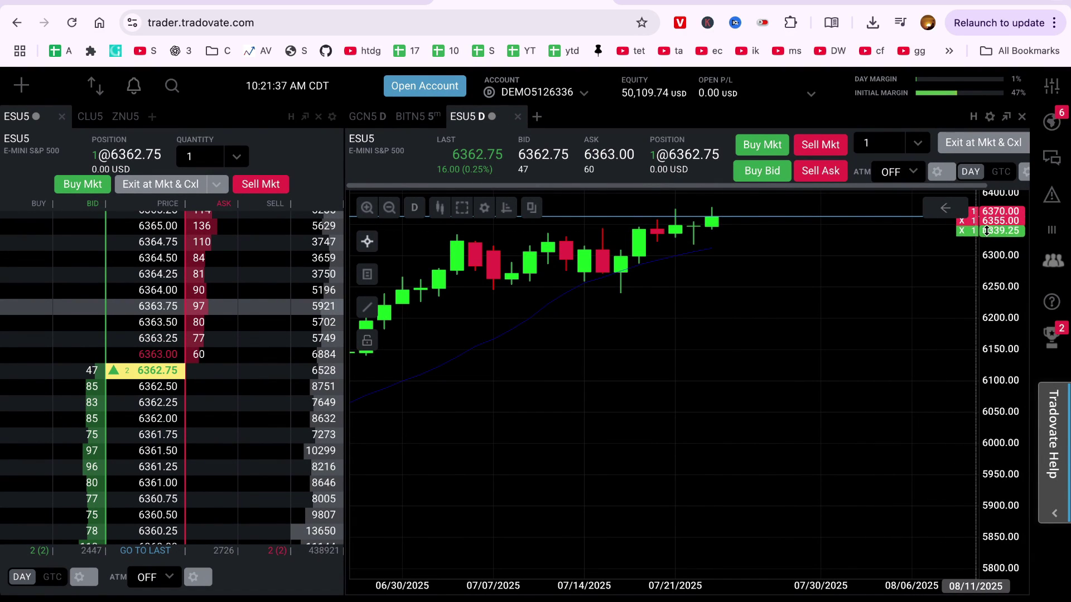
Move the buy limit order down to 6303.50, then bring up the chart's ATM bracket list.
left_click_drag(986, 231, 987, 249)
left_click(868, 221)
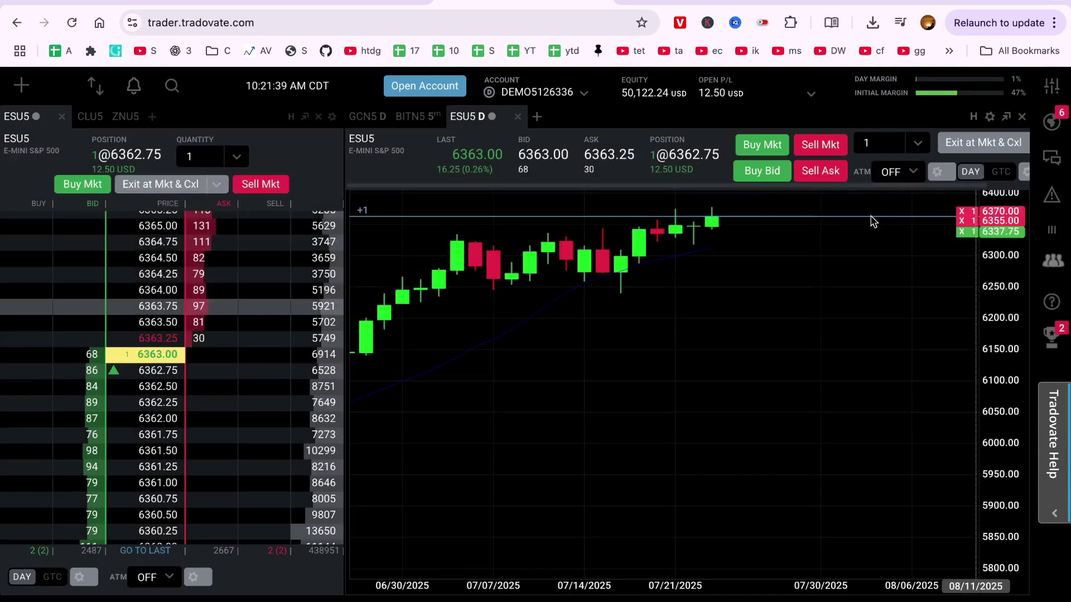
scroll(777, 291, "down", 3)
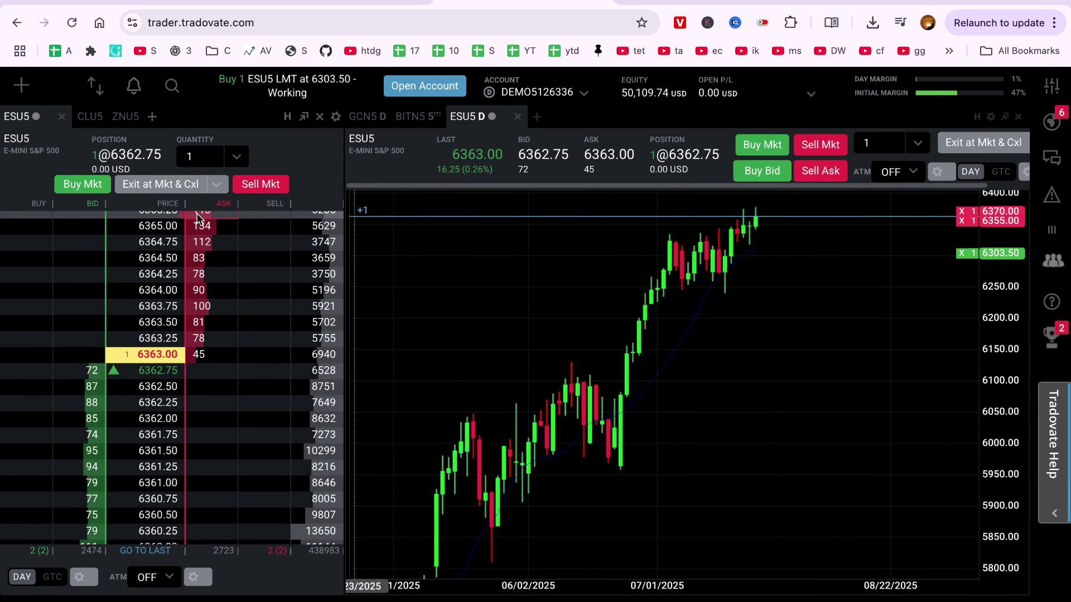
left_click(334, 117)
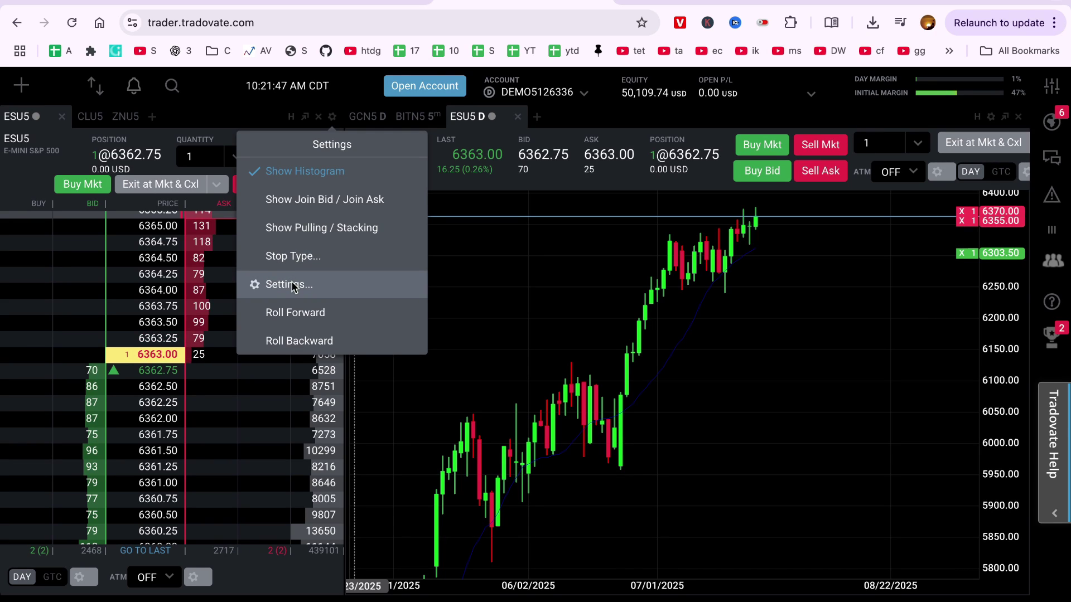
left_click(895, 172)
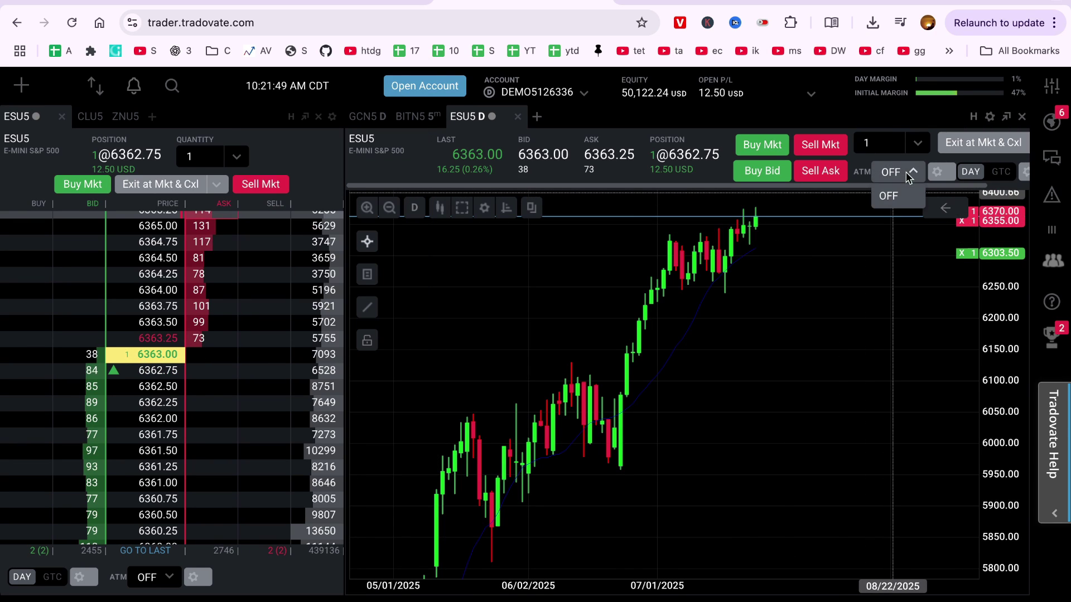
Turn ATM brackets on, save take profit 10 and stop loss 5, and open the order ticket.
left_click(938, 172)
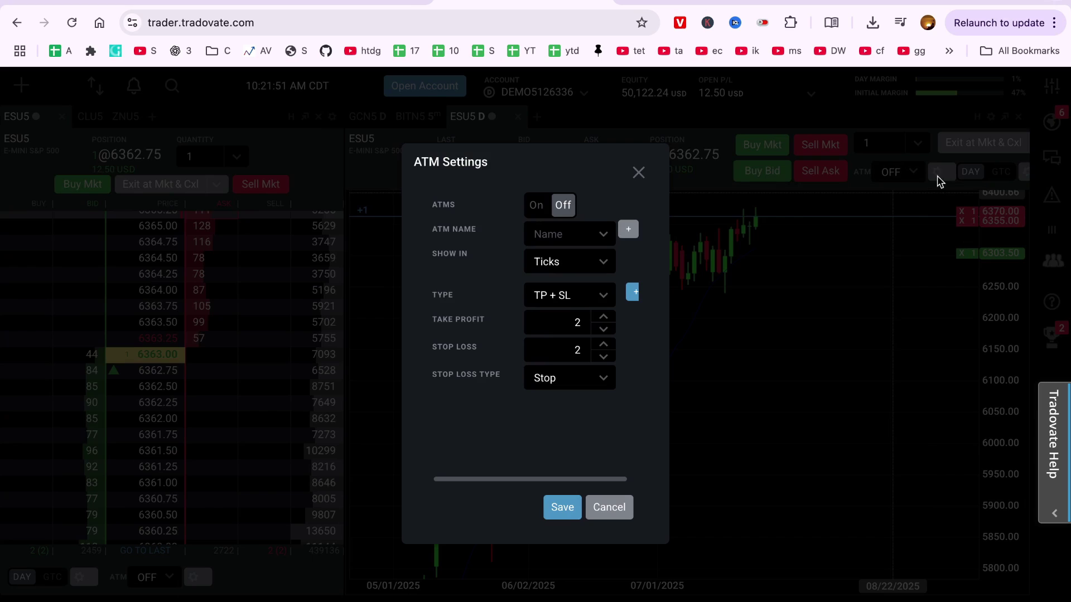
left_click(542, 210)
type("5")
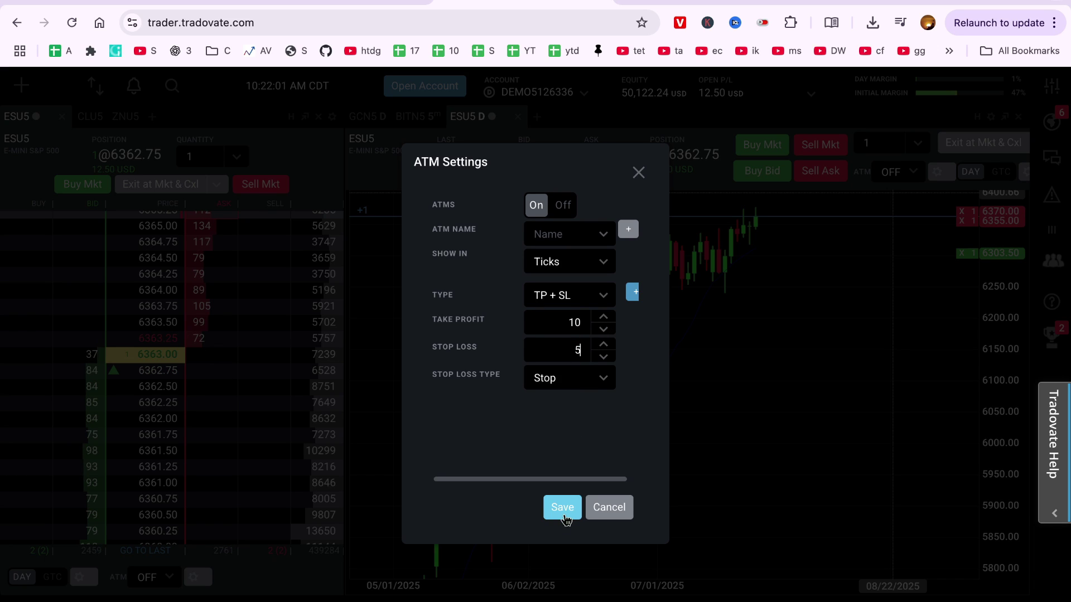
left_click(622, 231)
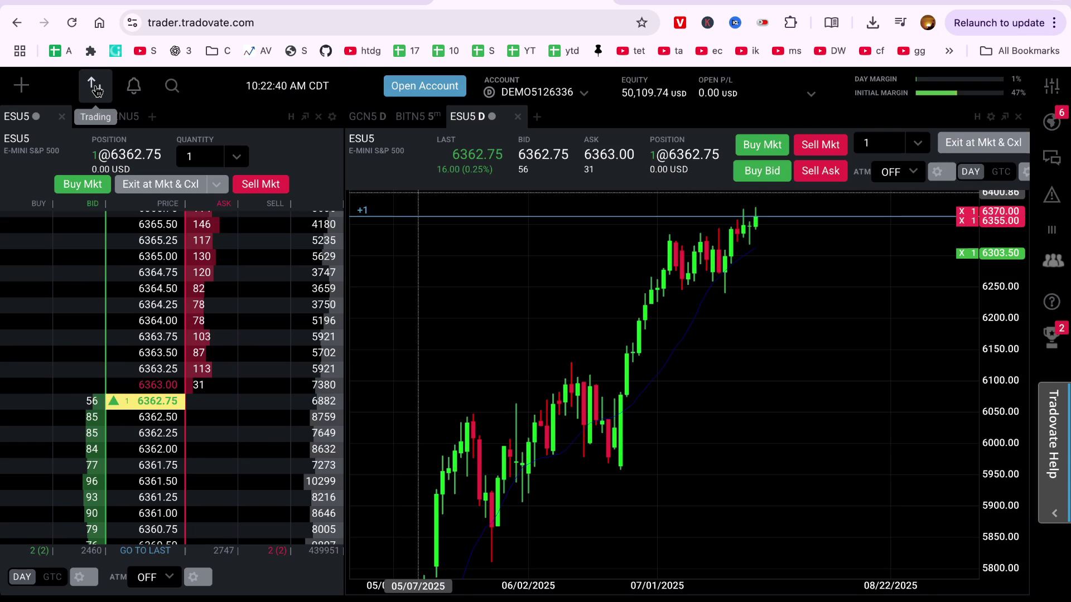
left_click(94, 89)
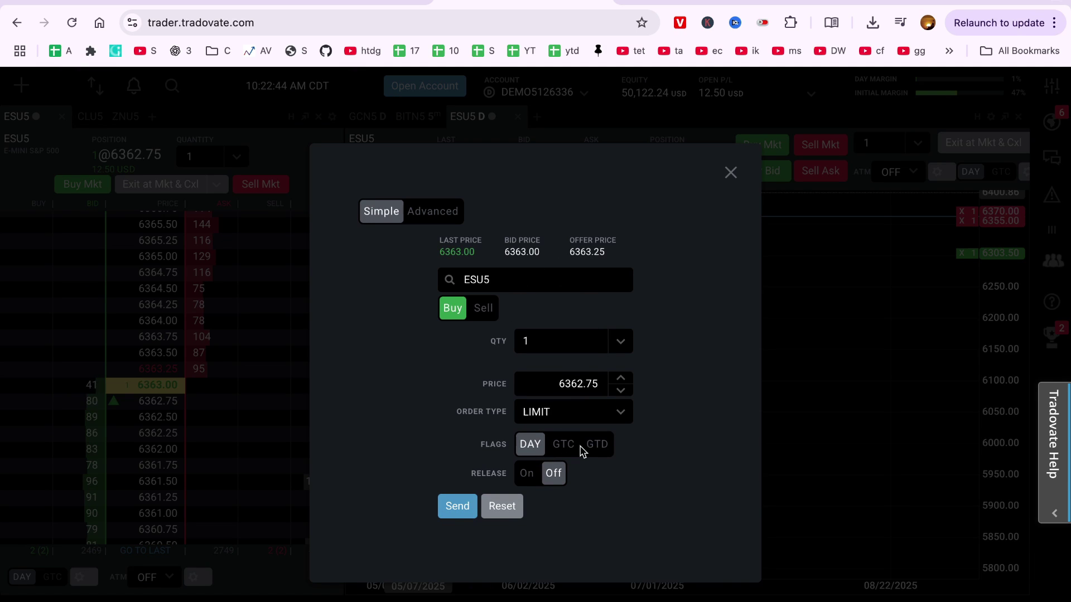
In Advanced mode, add an OCO buy leg priced with 11 and set to MARKET type.
left_click(438, 219)
left_click(565, 281)
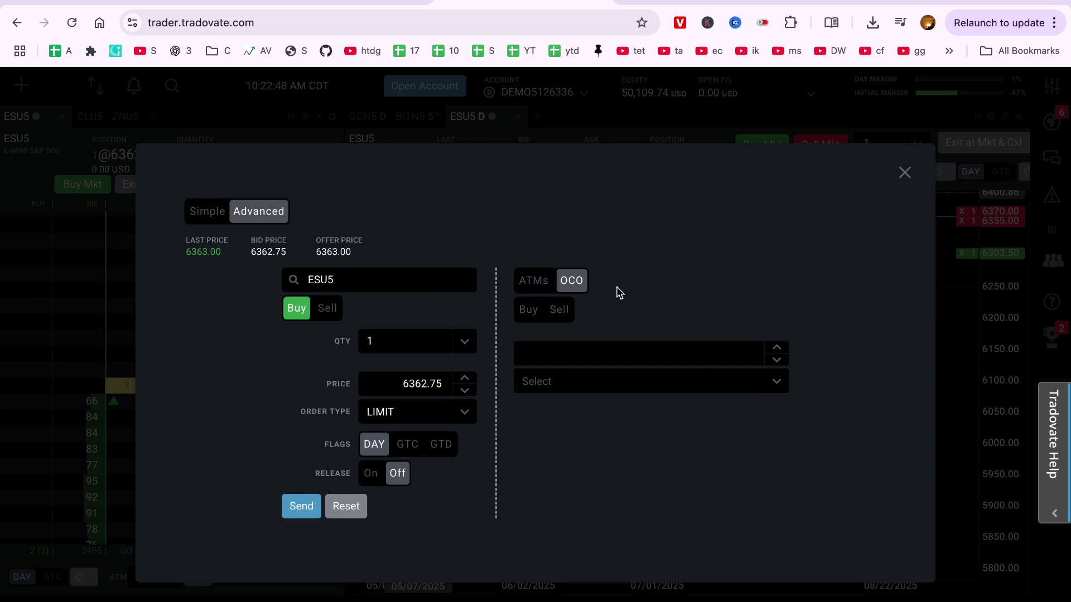
left_click(568, 317)
left_click(527, 311)
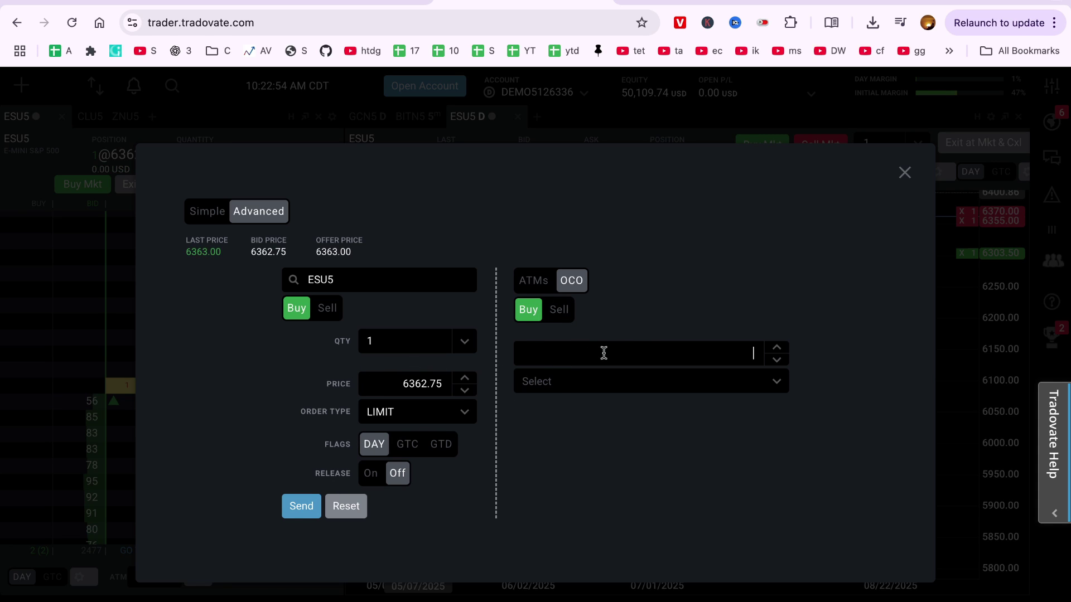
left_click(647, 353)
type("11")
left_click(776, 383)
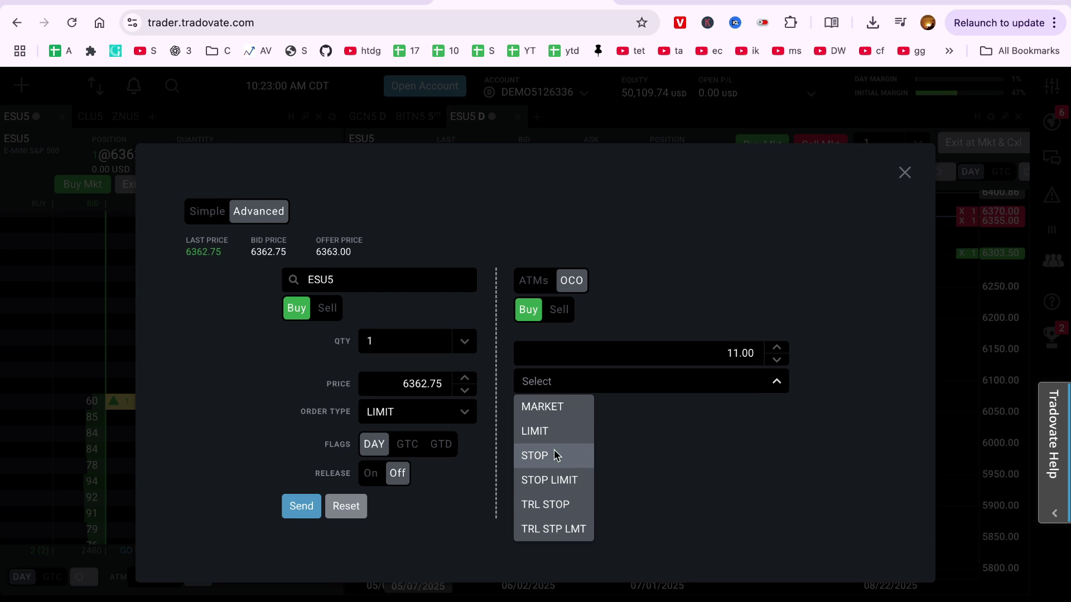
left_click(558, 413)
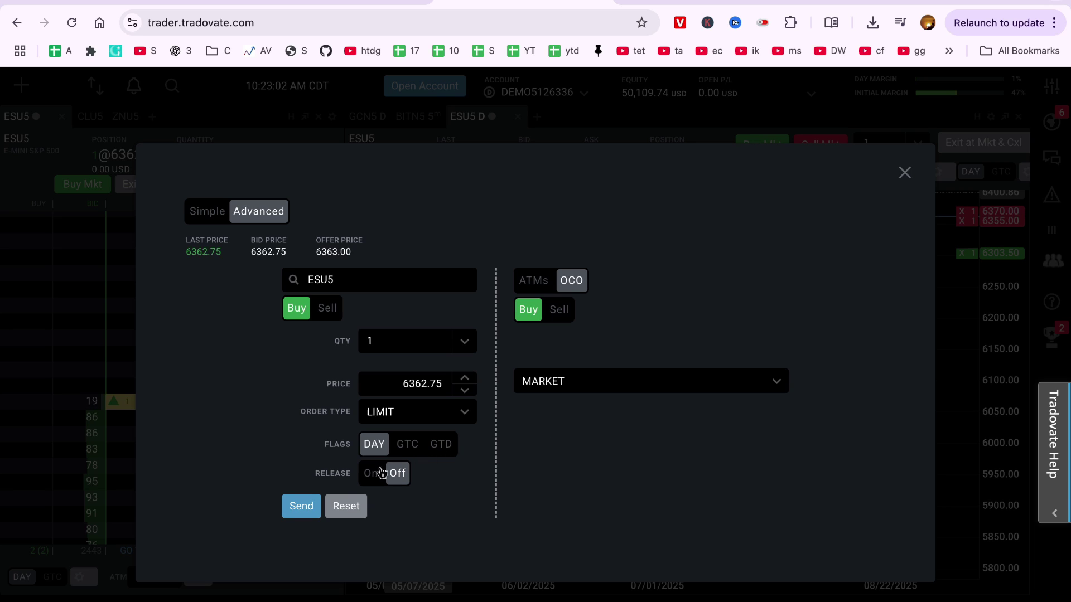
Send the one-contract buy at 6362.75 and dismiss the wrong OCO combination error.
left_click(296, 508)
left_click(245, 463)
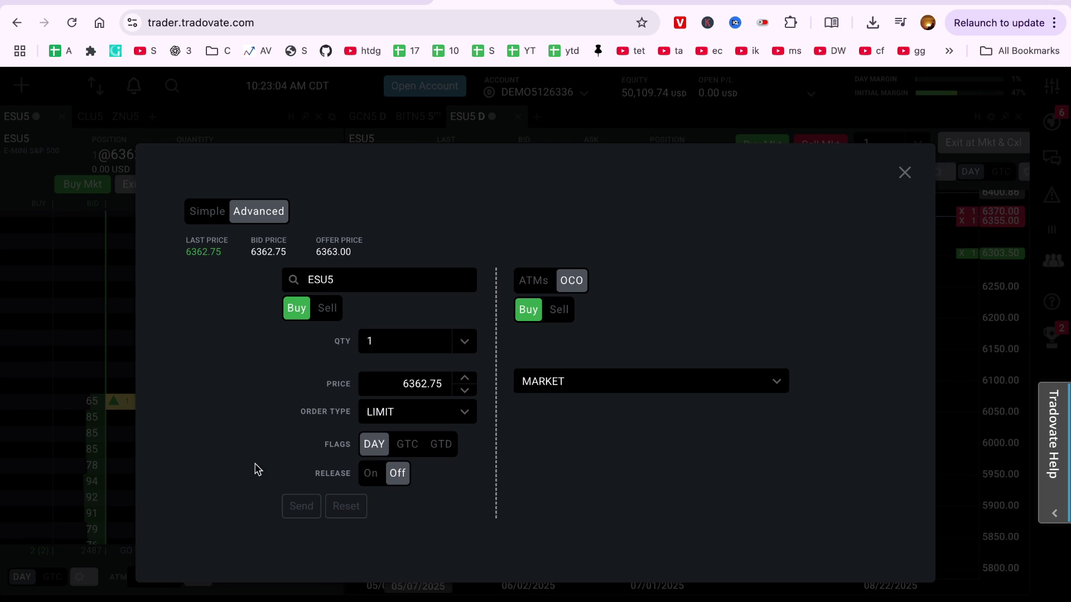
left_click(539, 230)
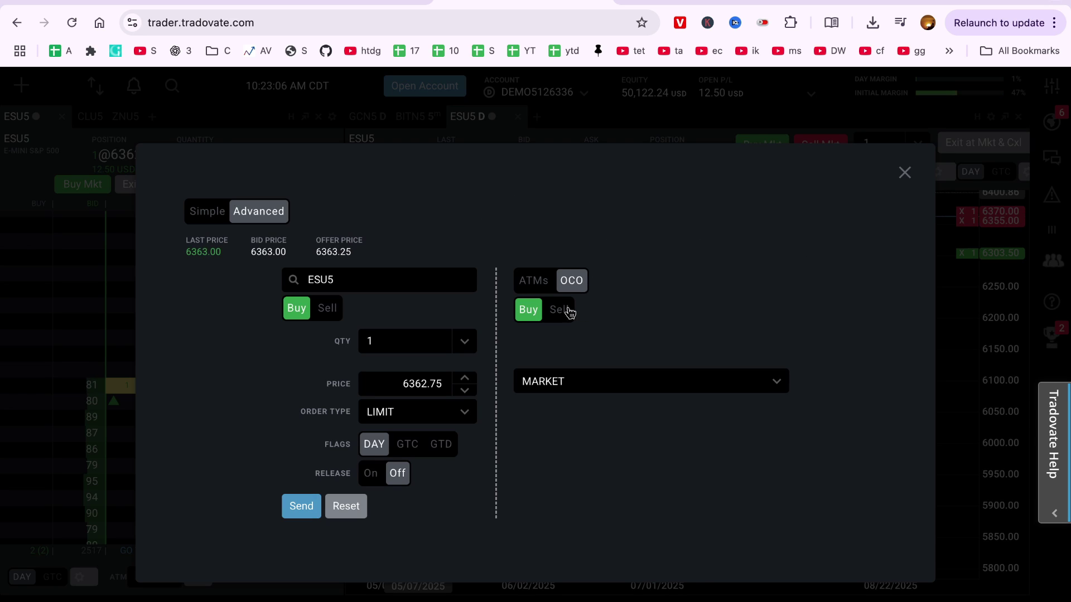
Close the order ticket and switch ATMS On in the ATM settings.
left_click(905, 173)
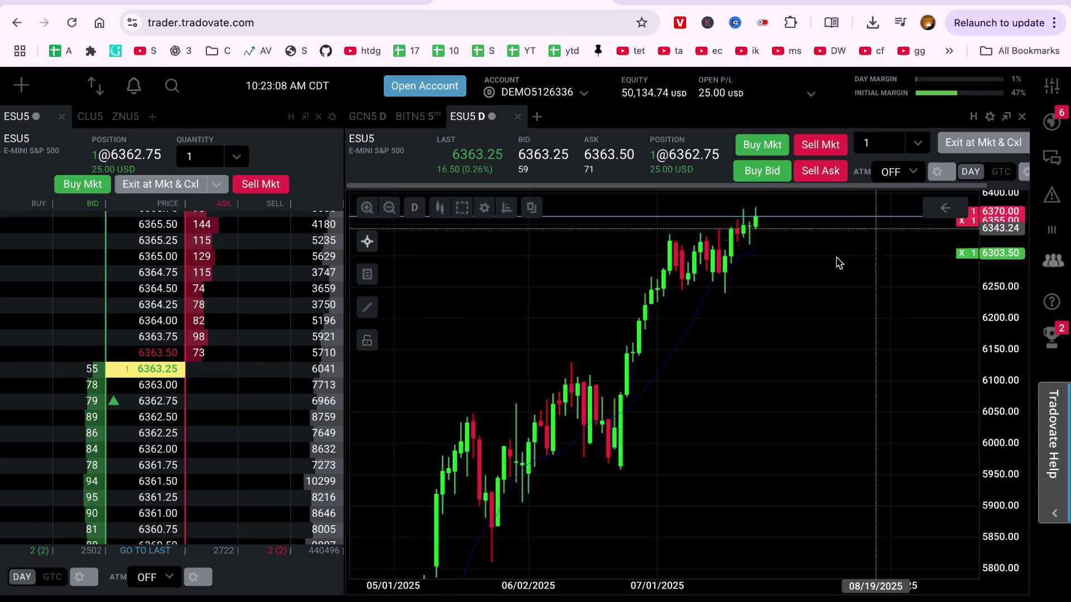
left_click(913, 174)
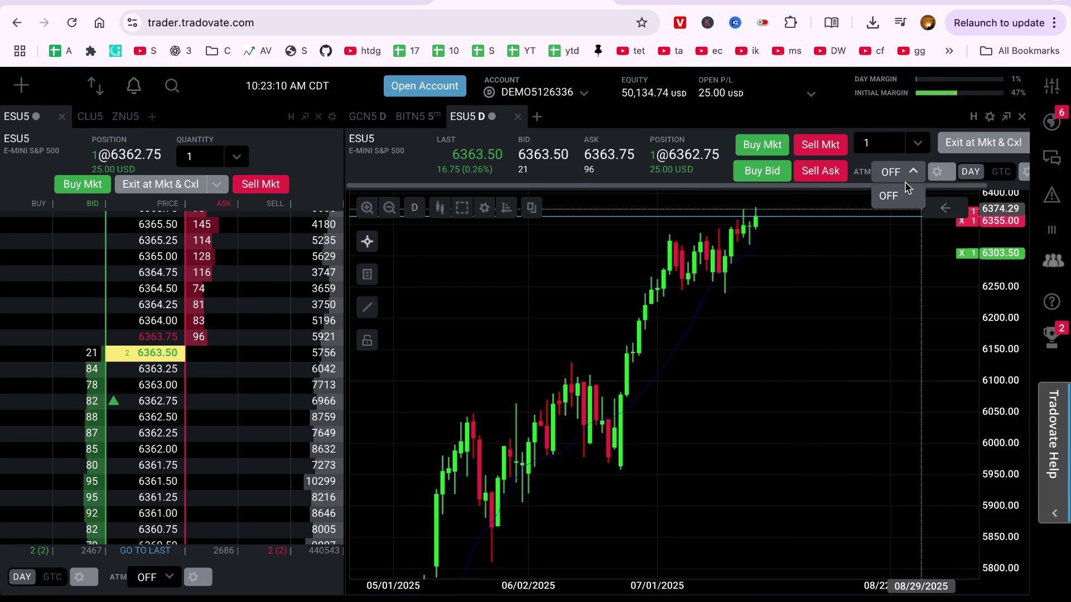
left_click(900, 194)
left_click(938, 173)
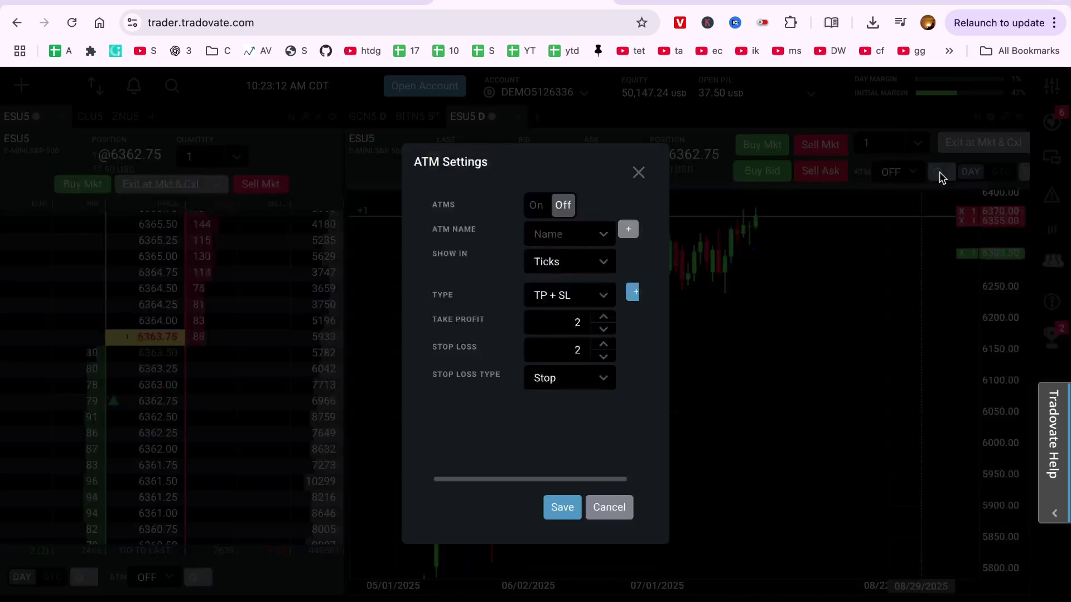
left_click(535, 206)
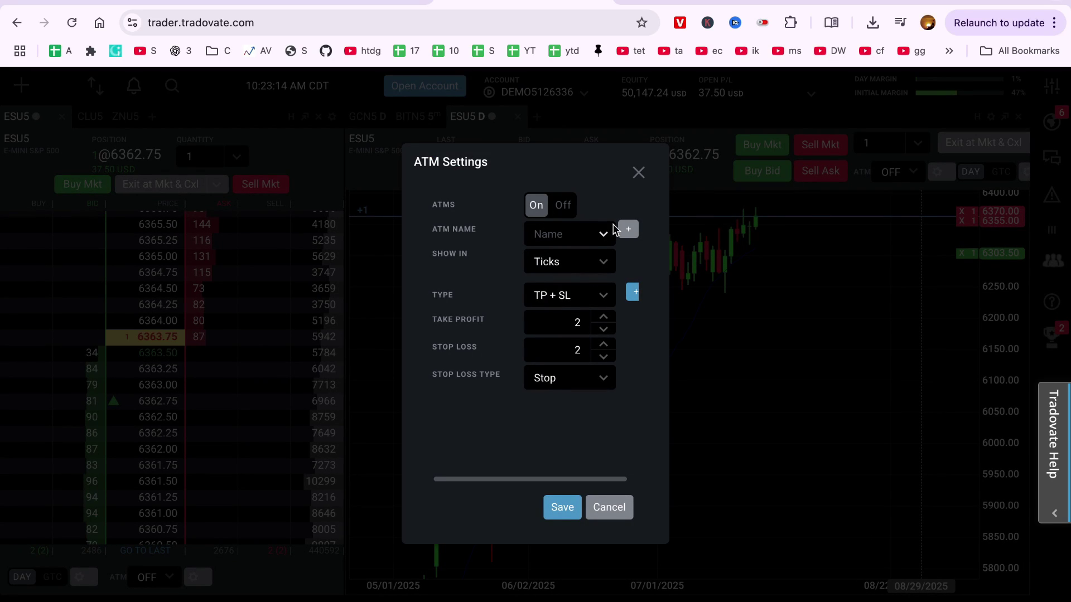
Create a new bracket named ATM with Show In set to $ Value.
left_click(629, 229)
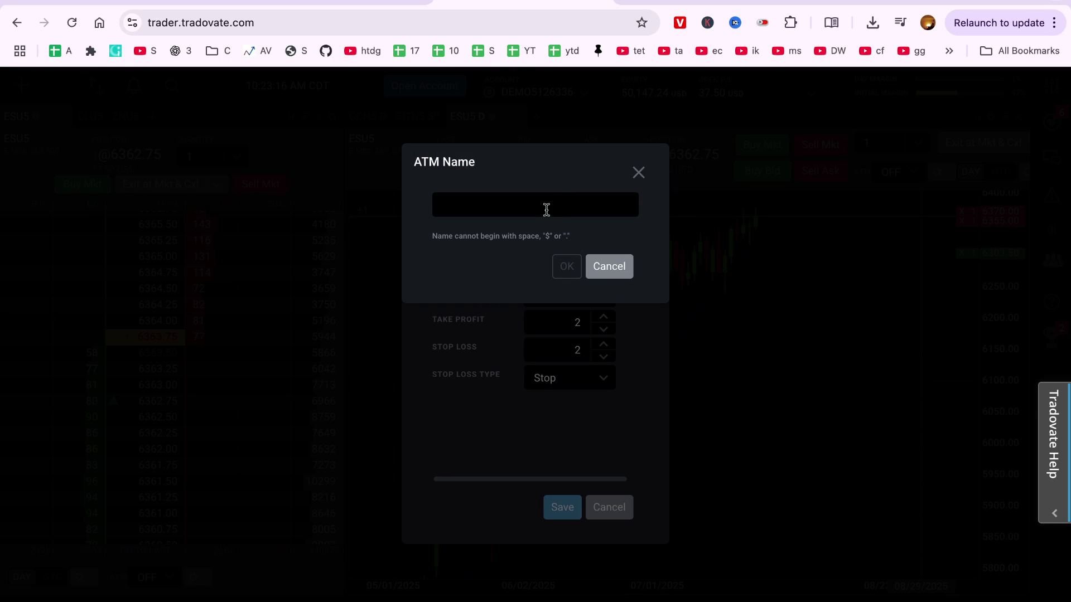
type("DOM")
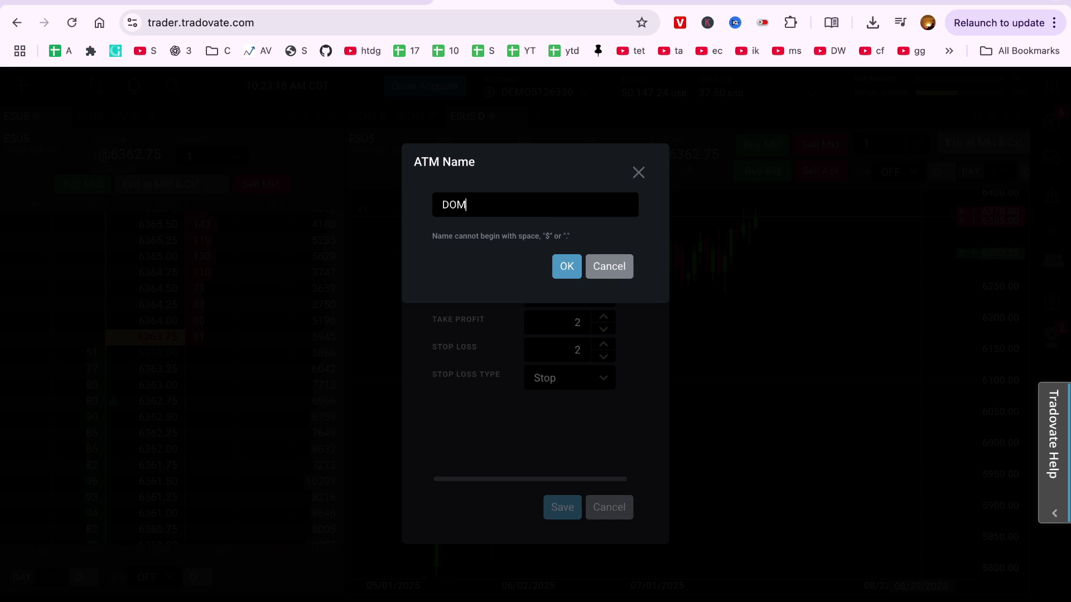
left_click(573, 268)
type("TM")
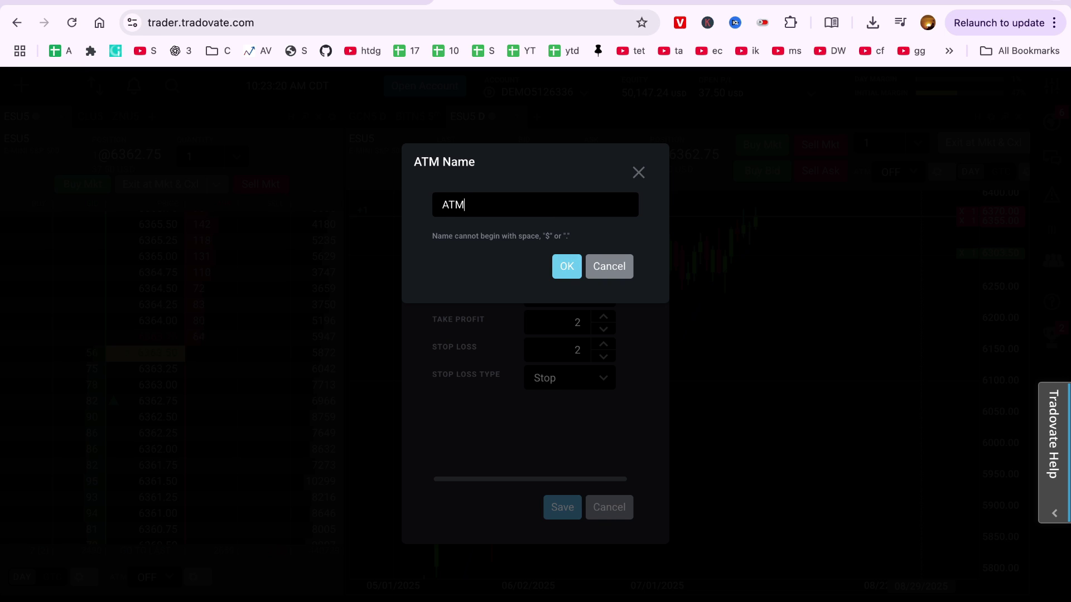
left_click(577, 268)
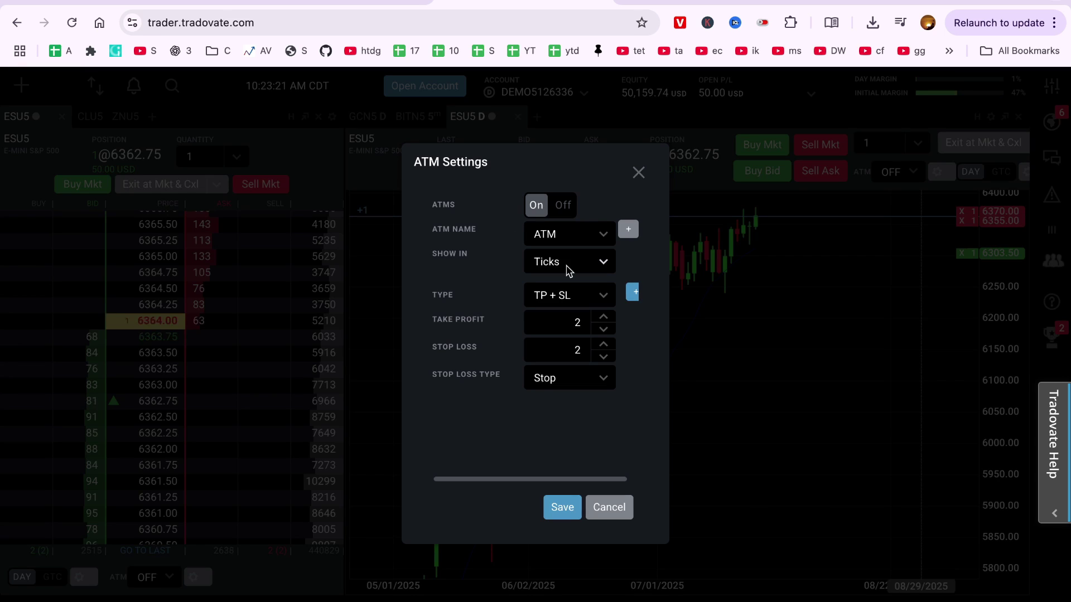
left_click(604, 270)
left_click(560, 337)
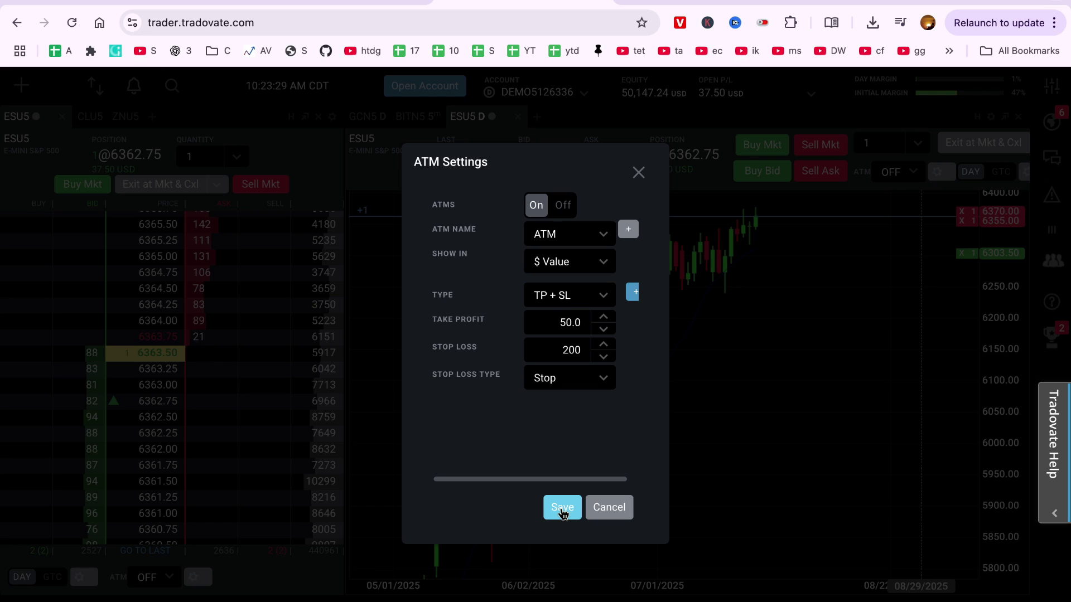
Save the ATM bracket, keep it selected, and buy one ESU5 contract at market.
left_click(562, 509)
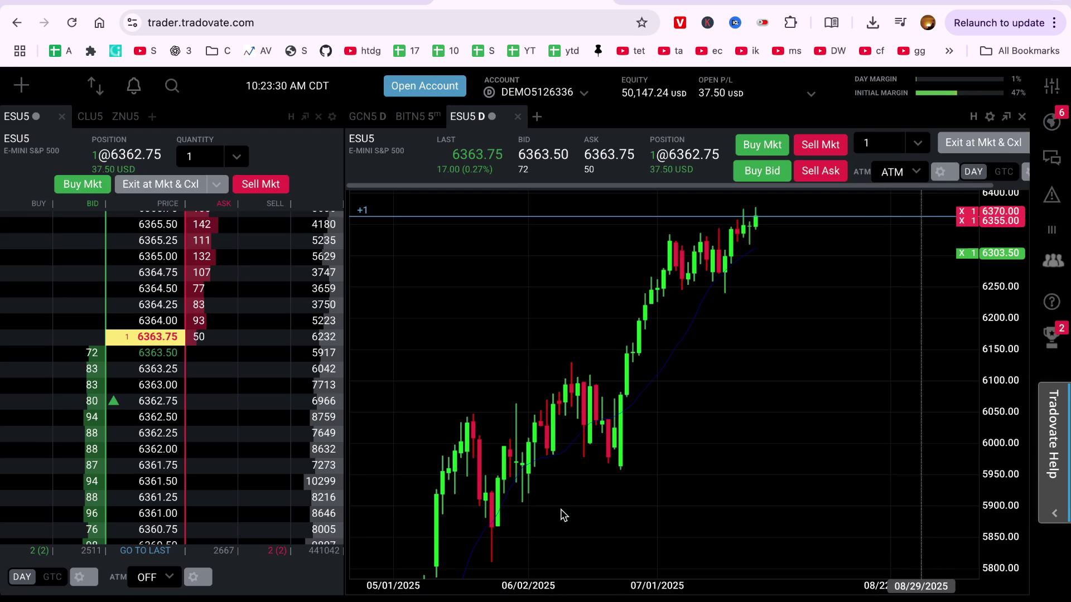
left_click(899, 177)
mouse_move(660, 377)
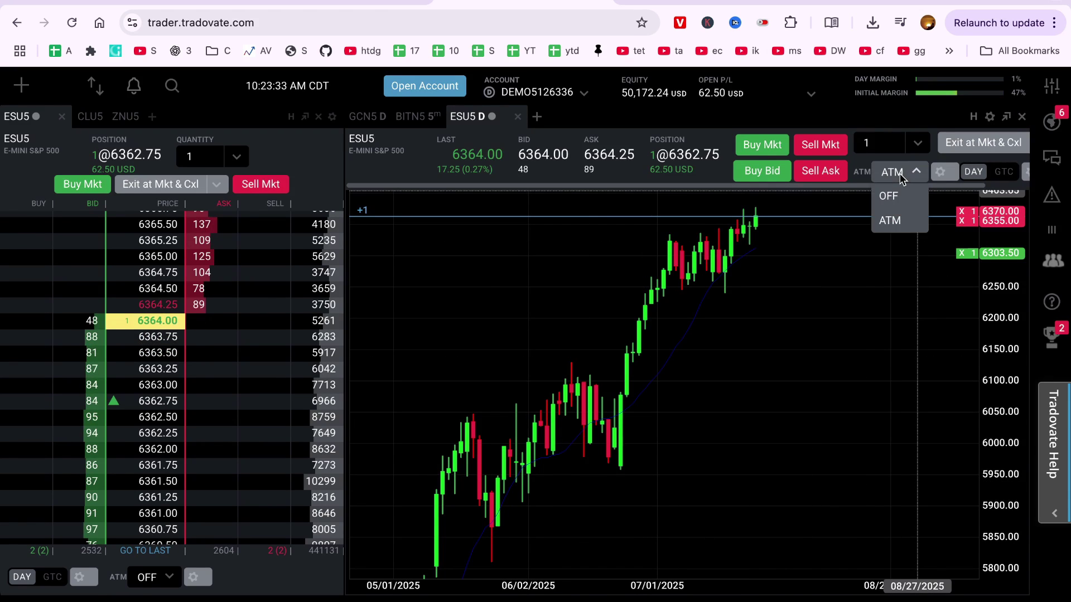
left_click(891, 220)
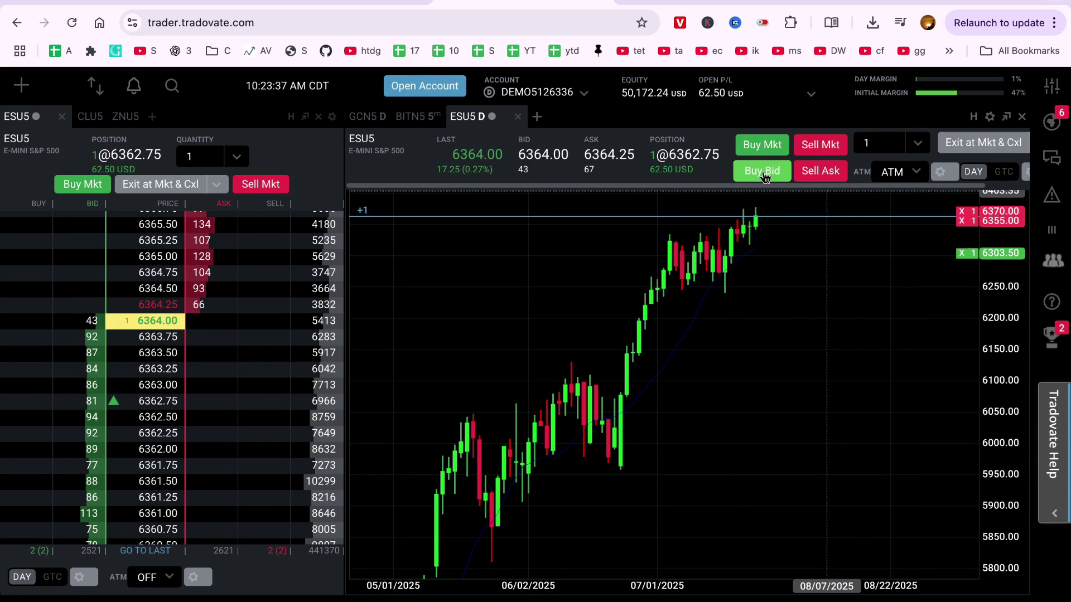
left_click(765, 146)
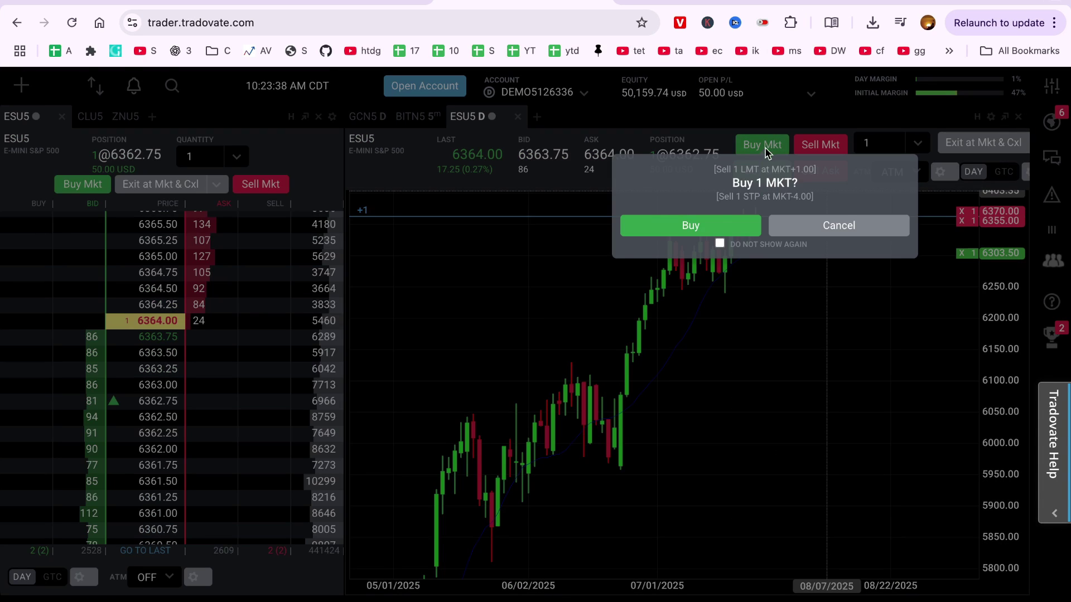
left_click(717, 225)
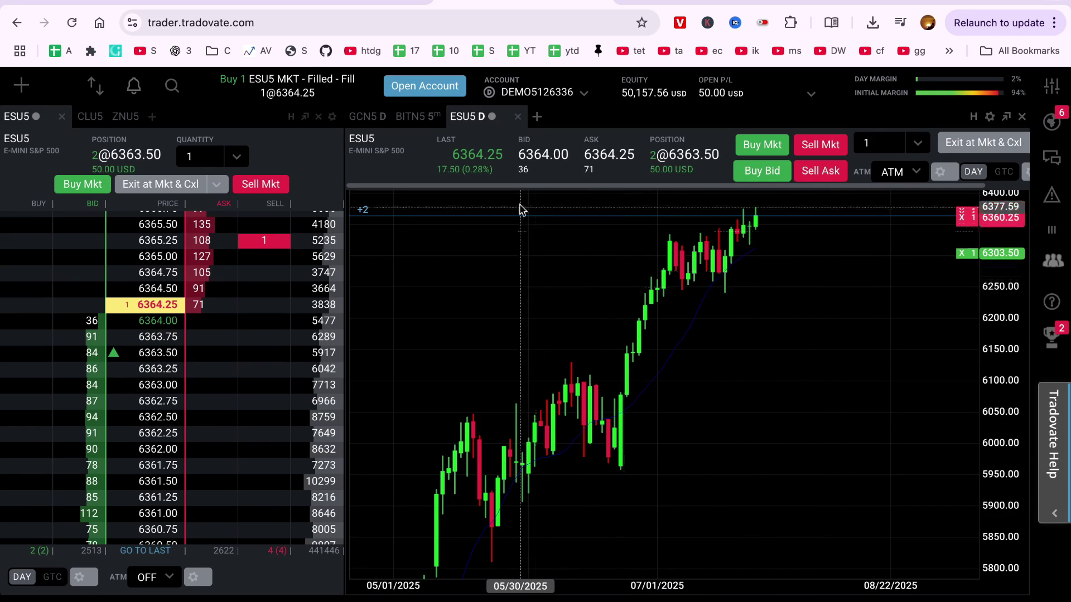
Exit the position at market, cancel all orders, and view the earned achievements.
left_click(1010, 150)
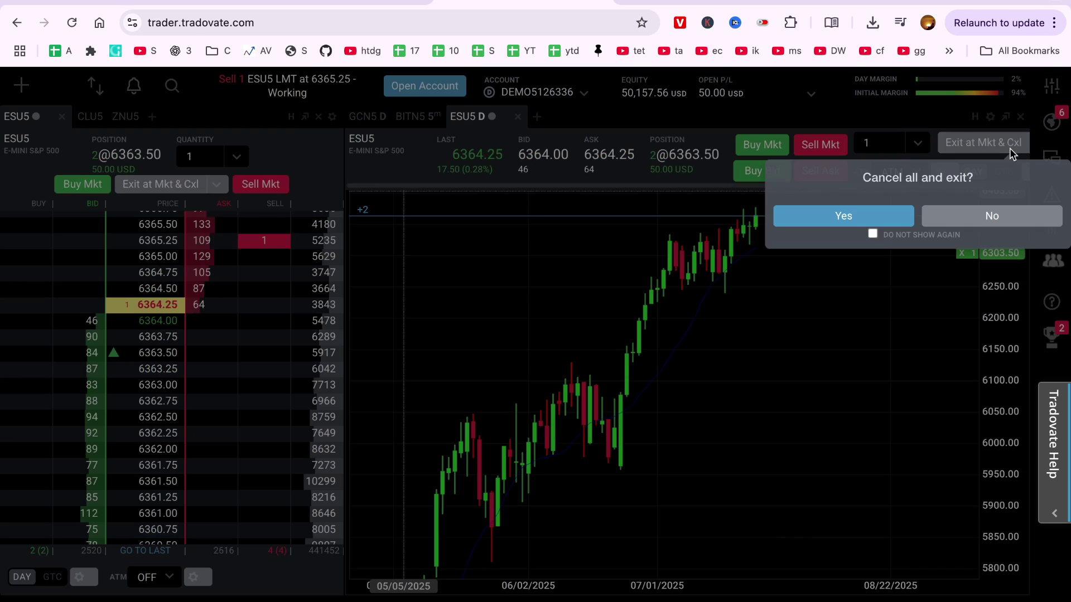
left_click(870, 217)
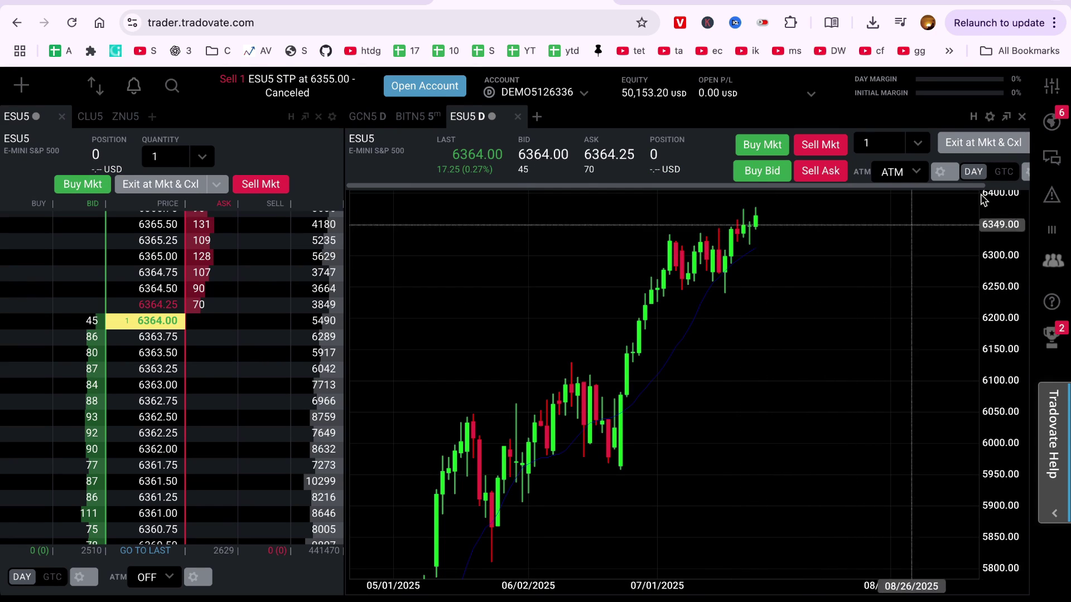
left_click(1054, 340)
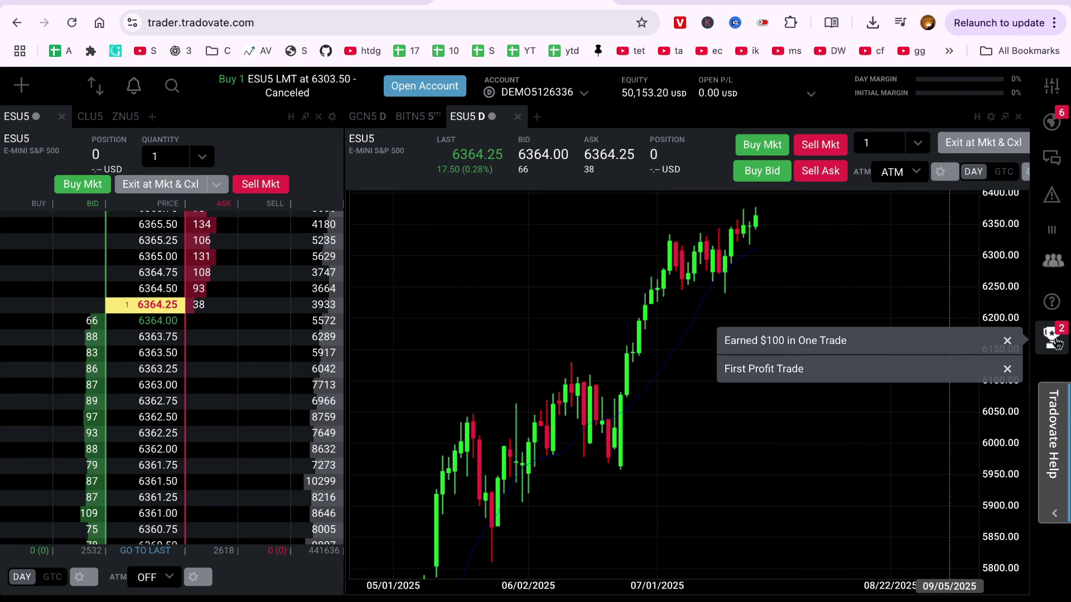